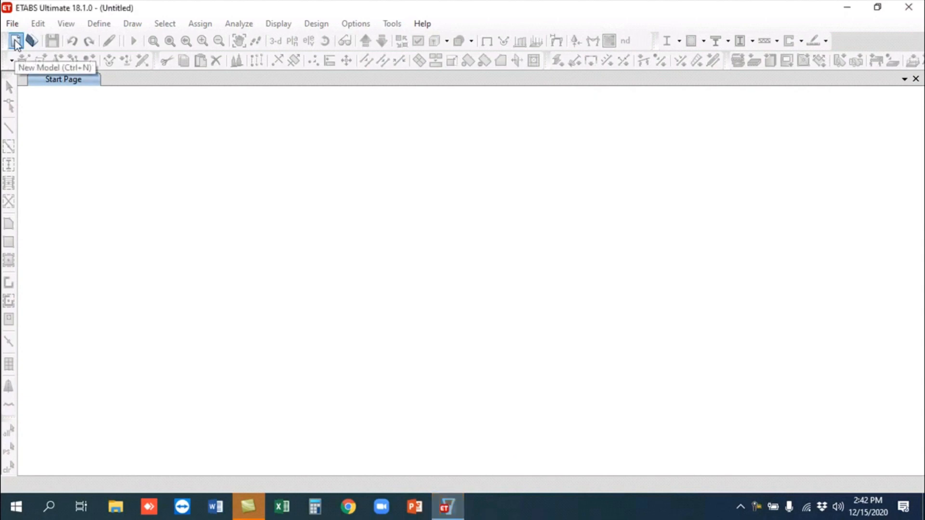
- Start a new model initialized with the built-in settings and Metric SI display units
click(16, 42)
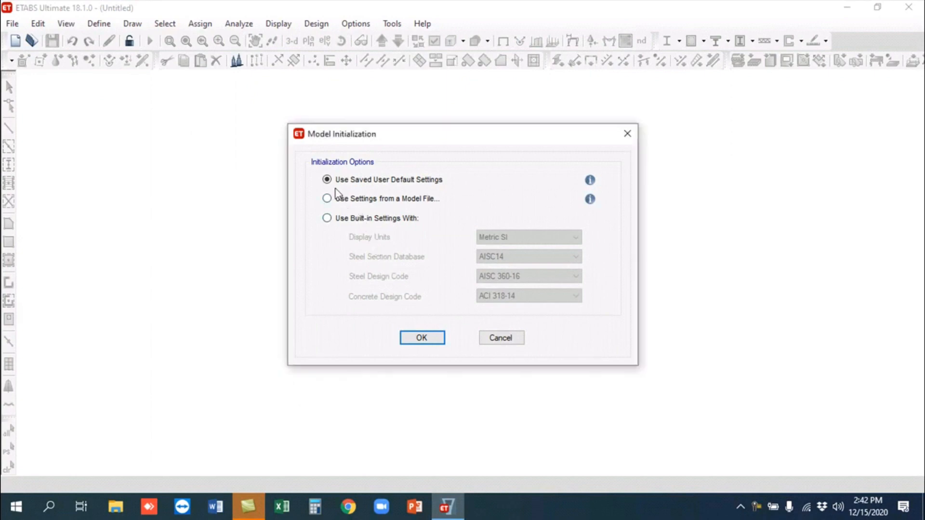
click(327, 220)
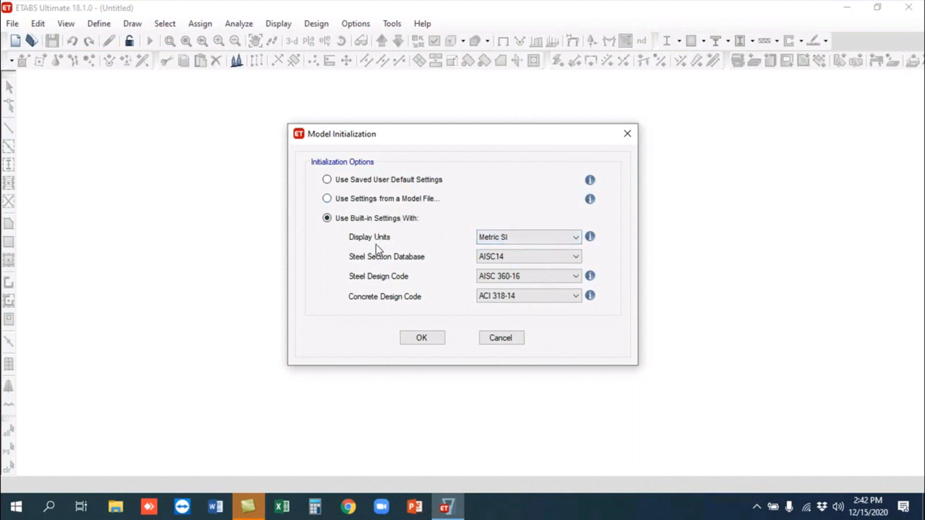
click(576, 238)
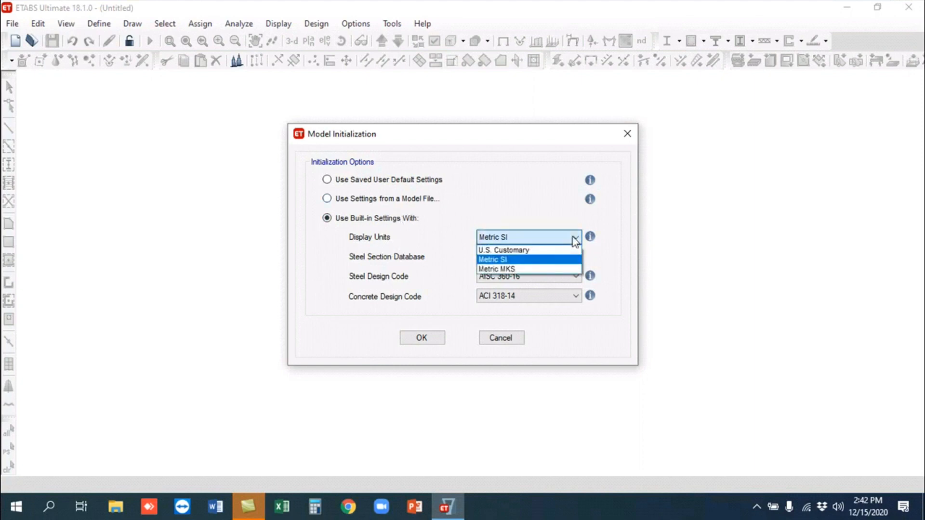
click(513, 250)
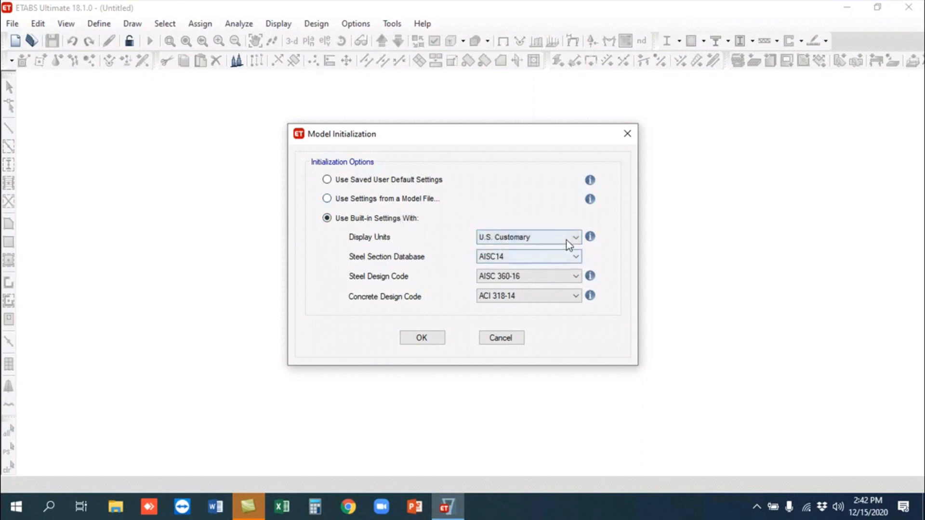
click(579, 238)
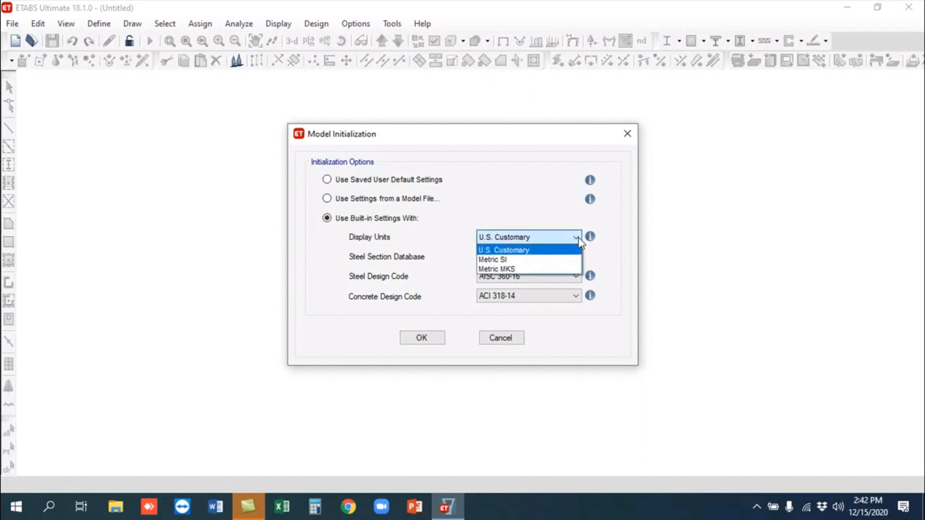
click(504, 260)
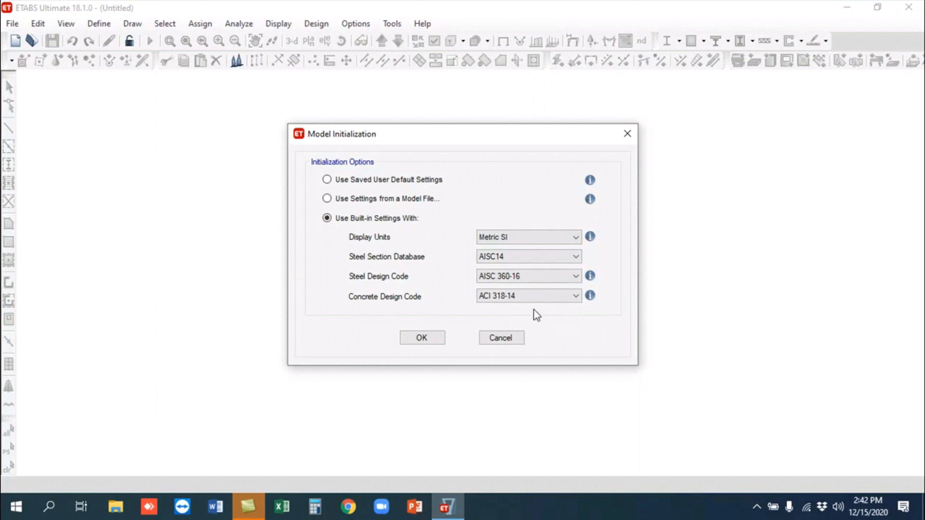
- Keep the AISC14 section database, AISC 360-16 steel code and ACI 318-14 concrete code, and accept the initialization settings
click(576, 258)
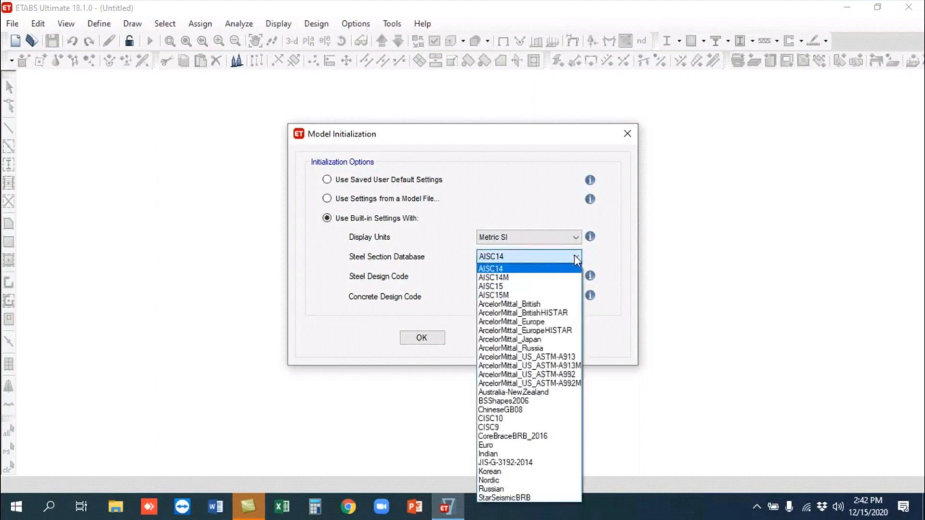
click(576, 259)
click(576, 277)
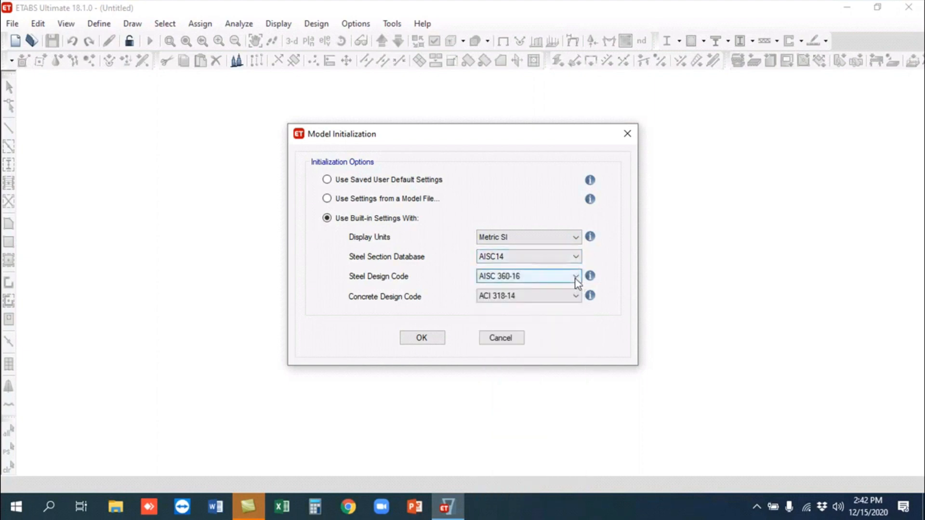
click(576, 280)
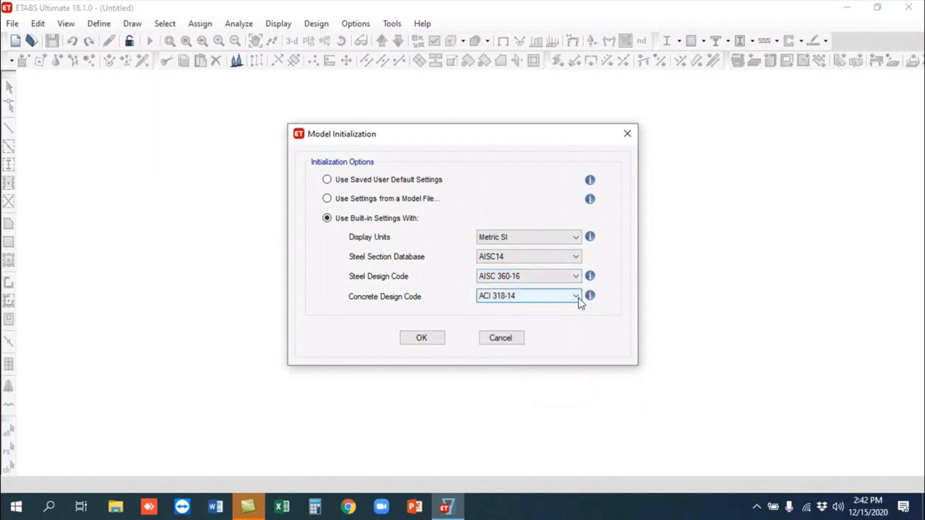
click(577, 296)
click(574, 306)
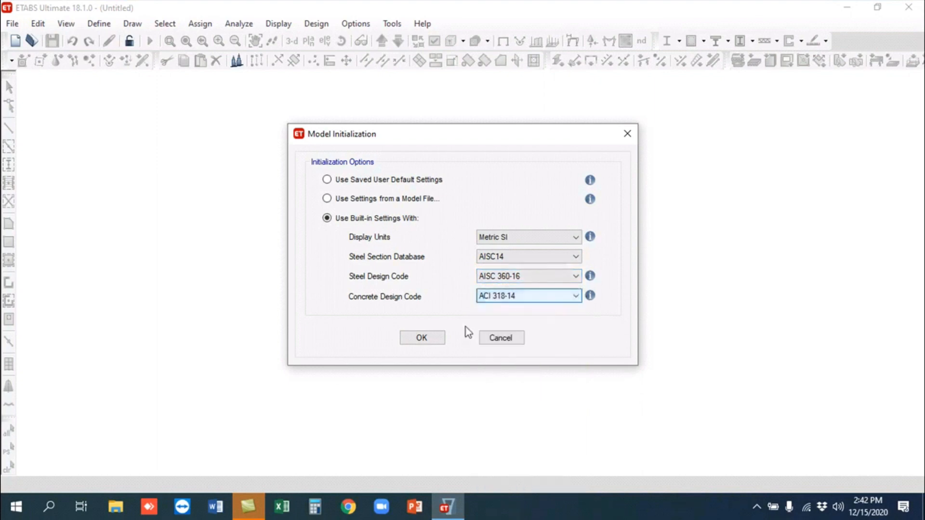
click(421, 341)
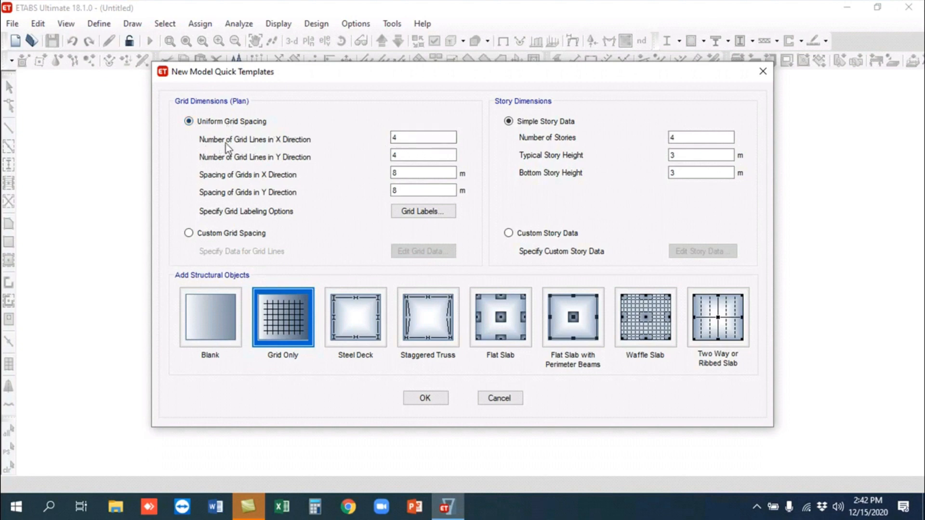
- Keep 4 grid lines in each direction and set the grid spacing to 5 m in both X and Y
double_click(417, 140)
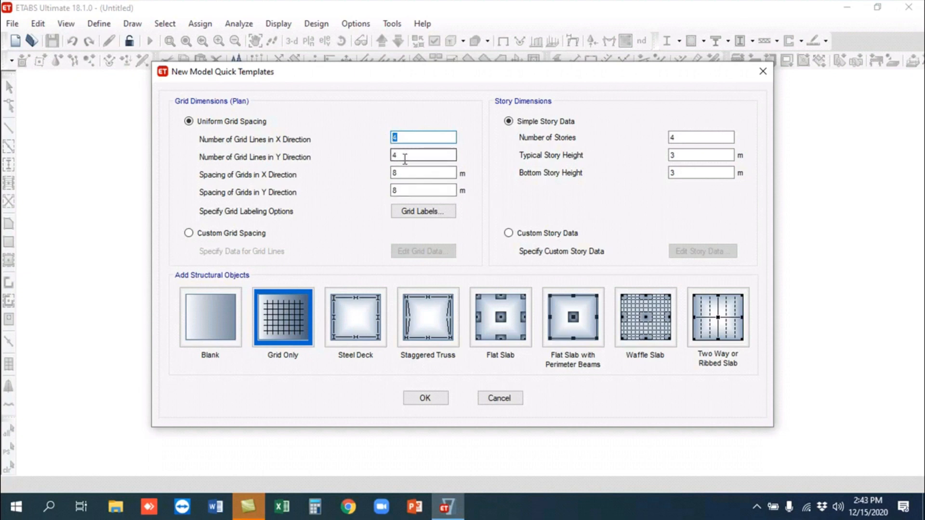
double_click(399, 173)
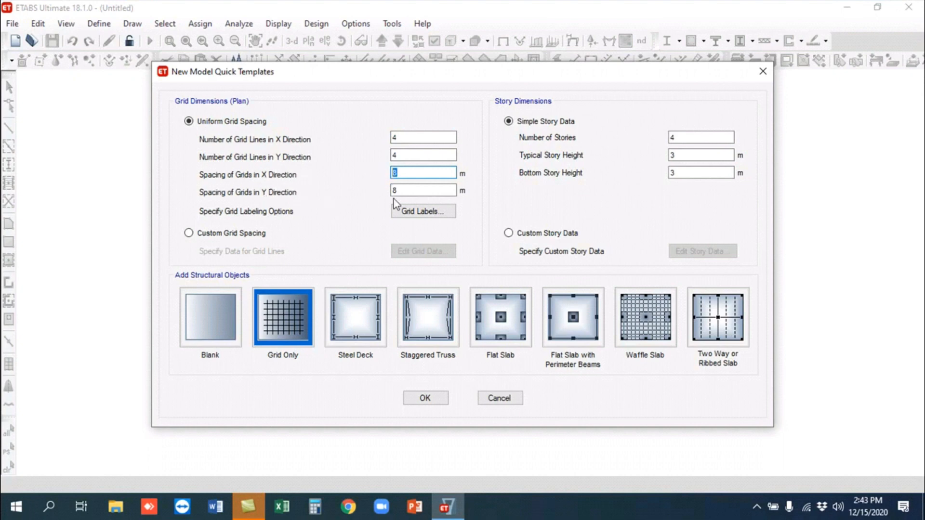
text(5)
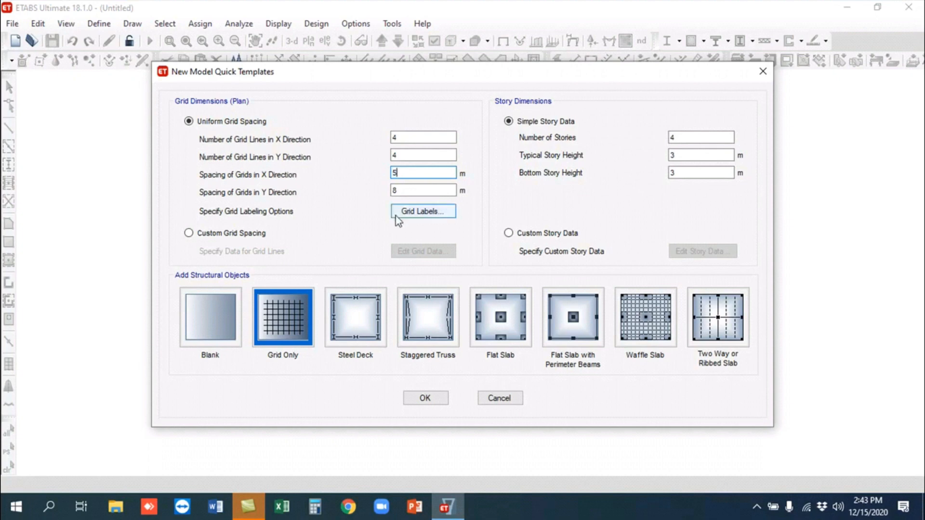
key(Tab)
text(5)
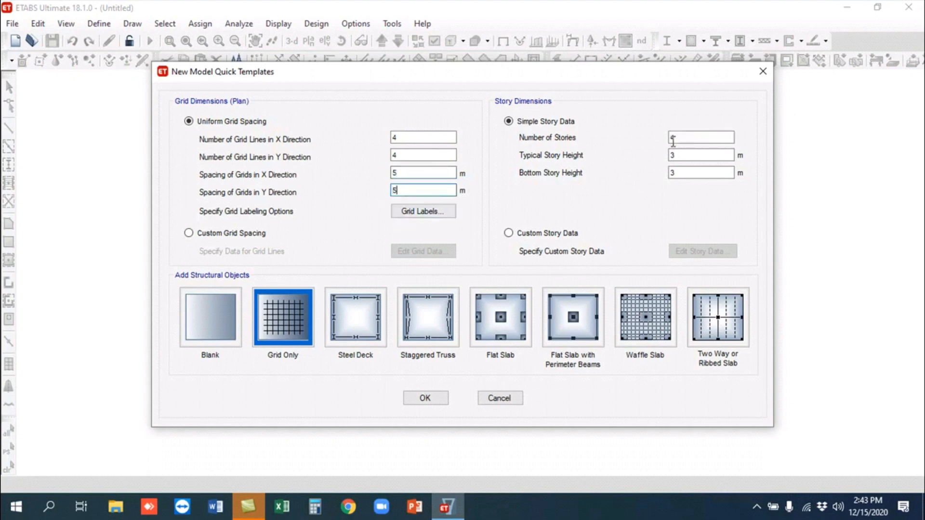
- Set the bottom story height to 1 m, keeping 4 stories and 3 m typical height, and create the Grid Only model
drag(684, 138, 669, 139)
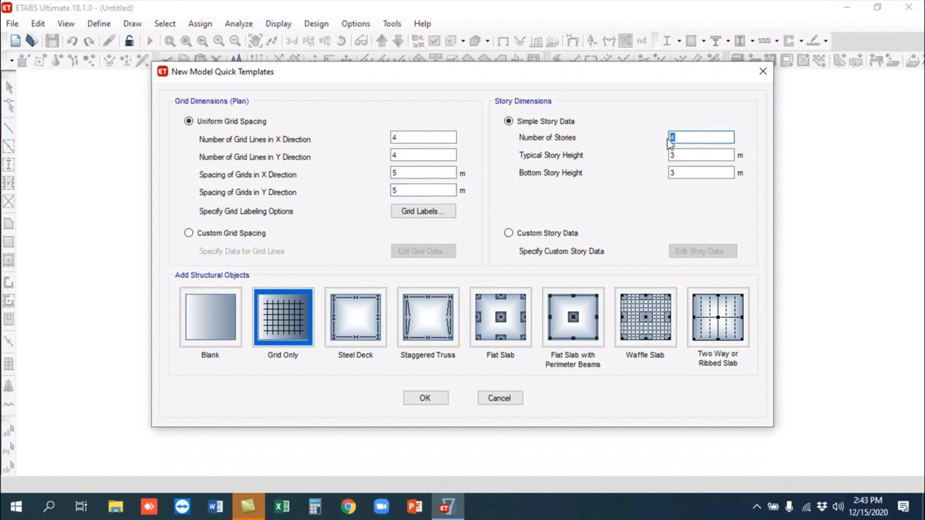
drag(689, 155, 672, 150)
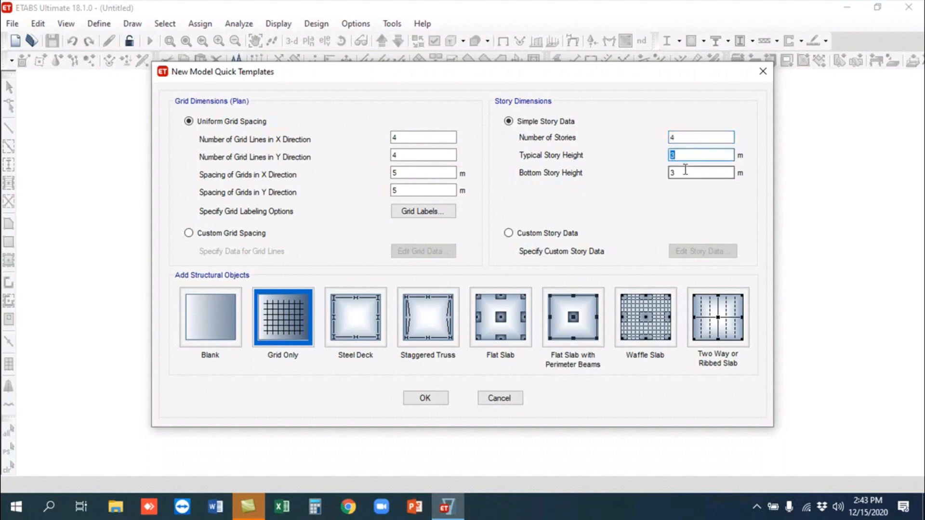
drag(687, 173, 657, 175)
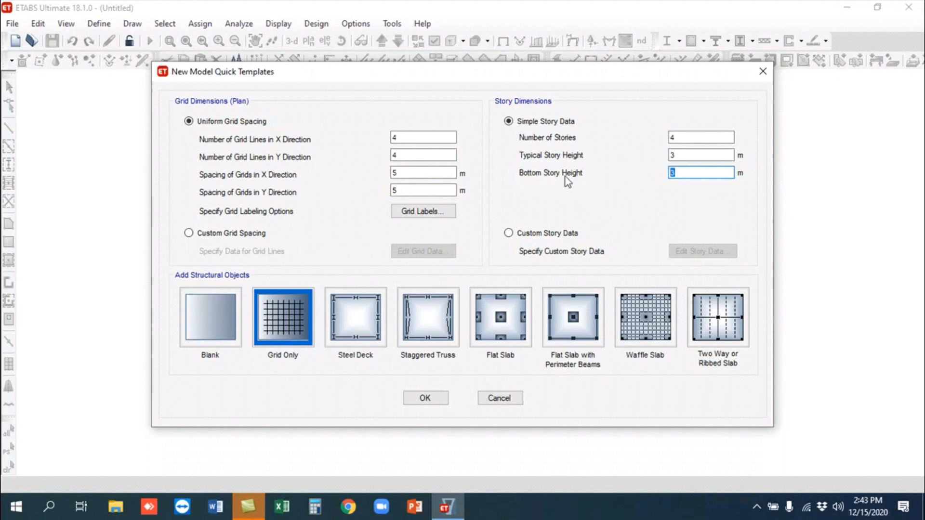
text(1)
drag(687, 173, 668, 174)
click(282, 319)
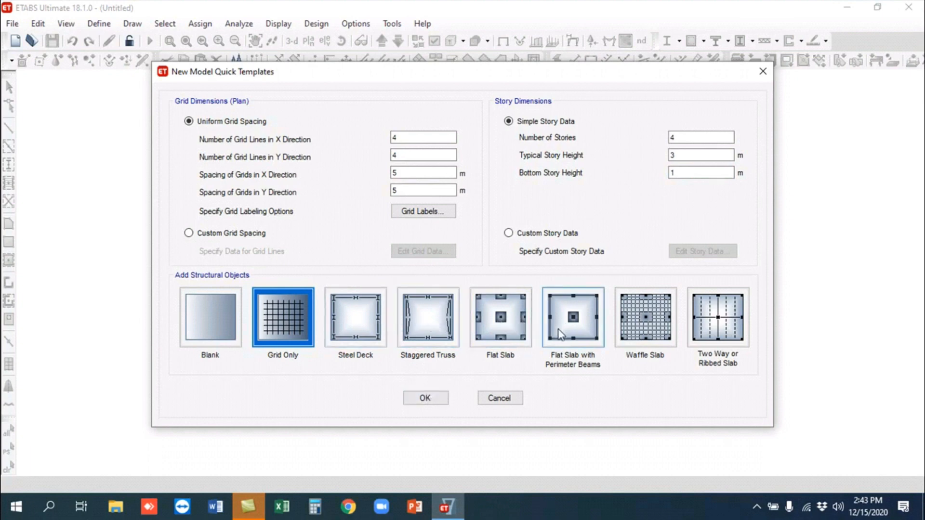
click(426, 398)
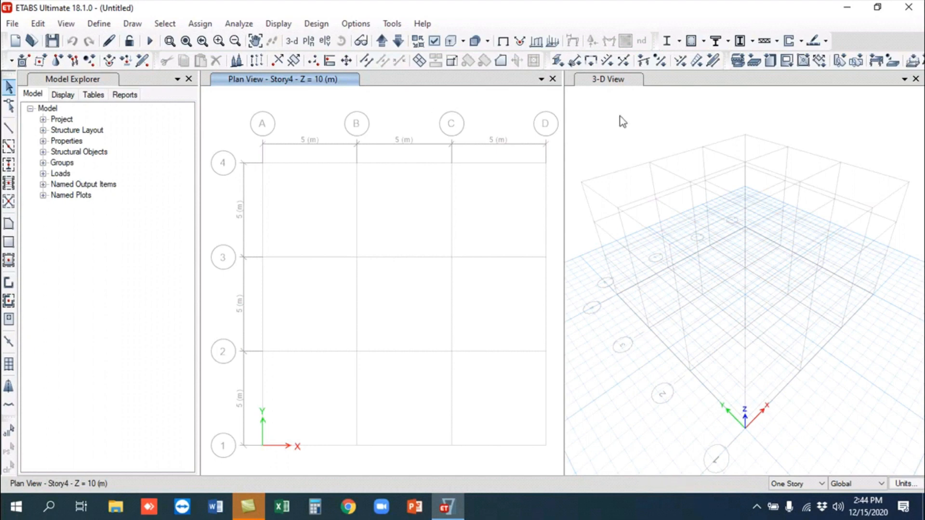
- Switch the 3-D view window to the Story4 plan view and return it to 3-D
click(604, 123)
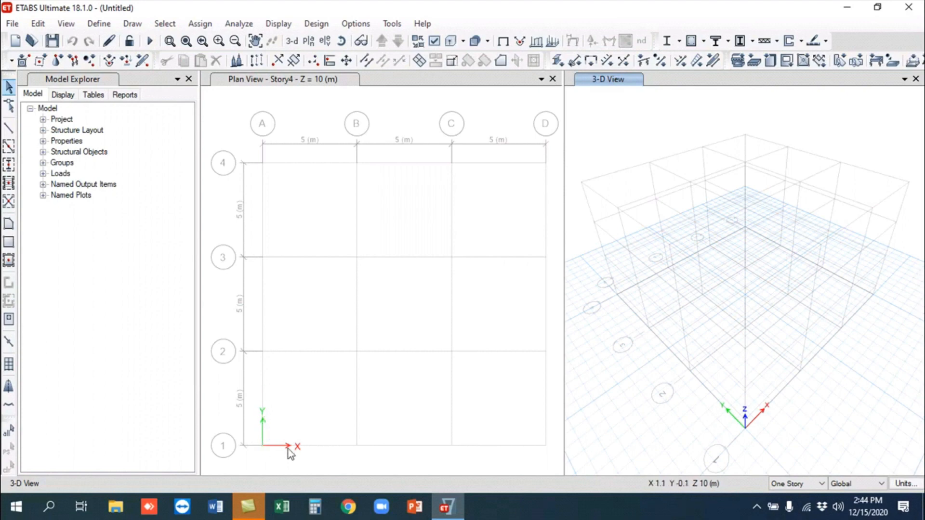
click(309, 42)
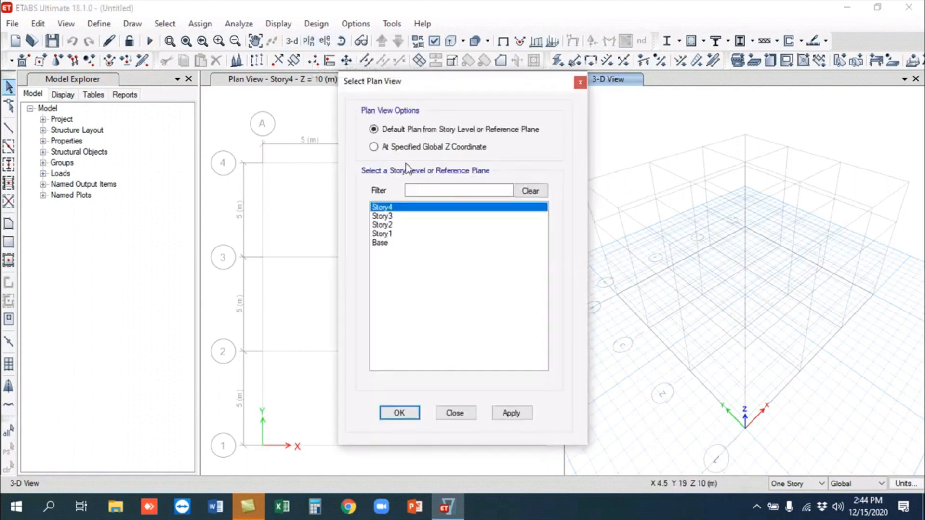
click(512, 414)
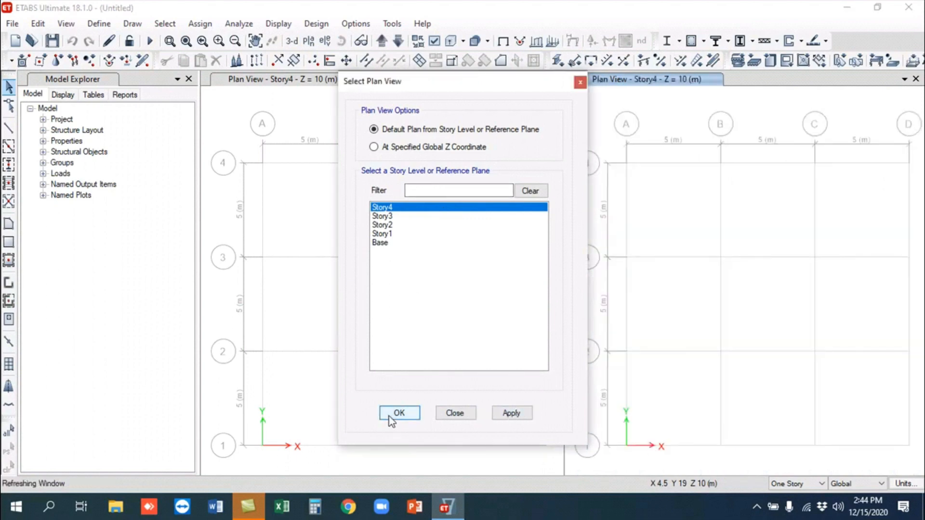
click(398, 414)
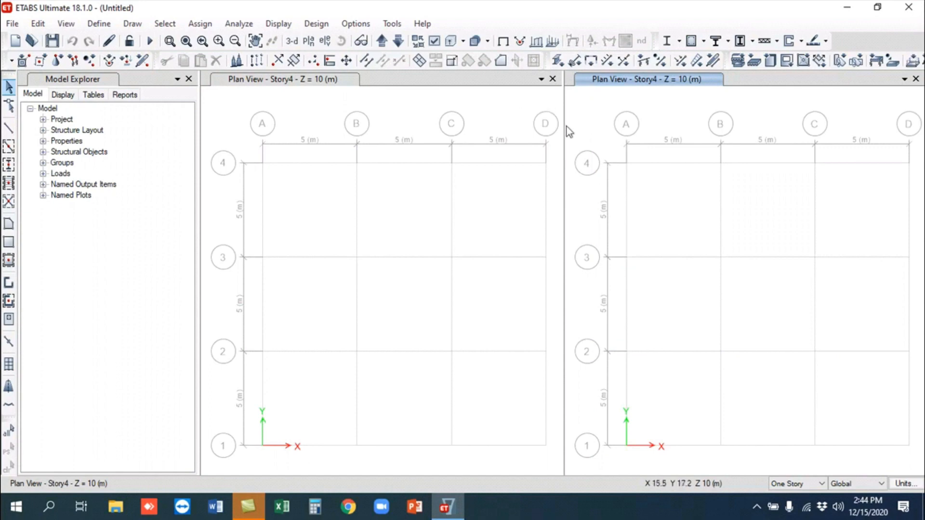
click(292, 41)
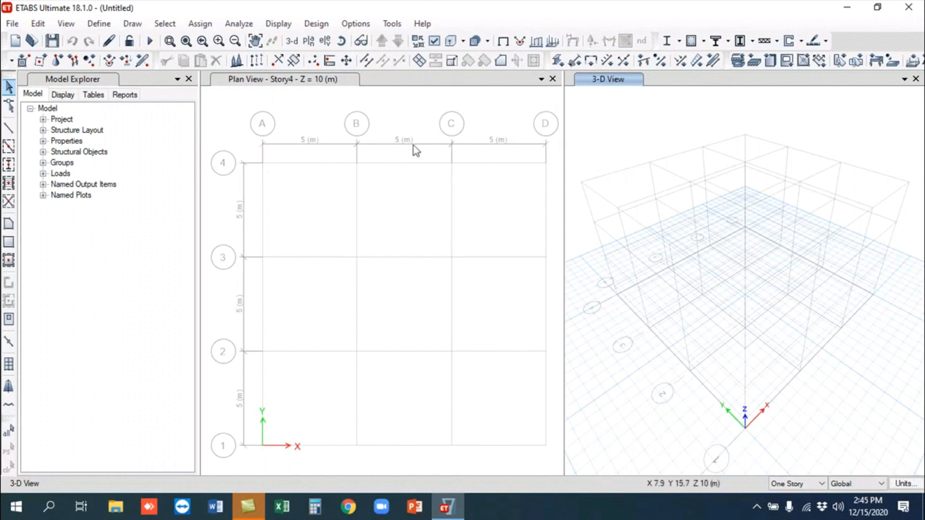
- Open the story data for editing from the plan view and rename Story1 as Plints
click(316, 121)
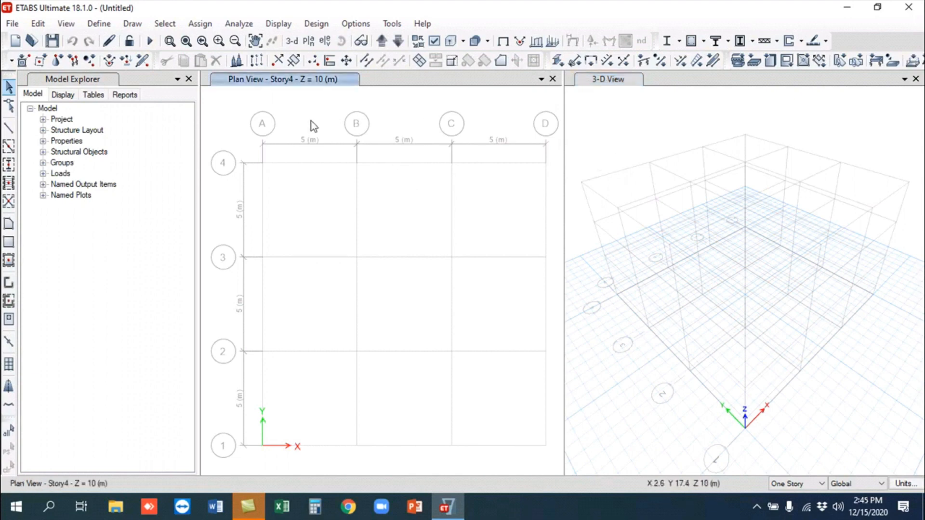
right_click(323, 117)
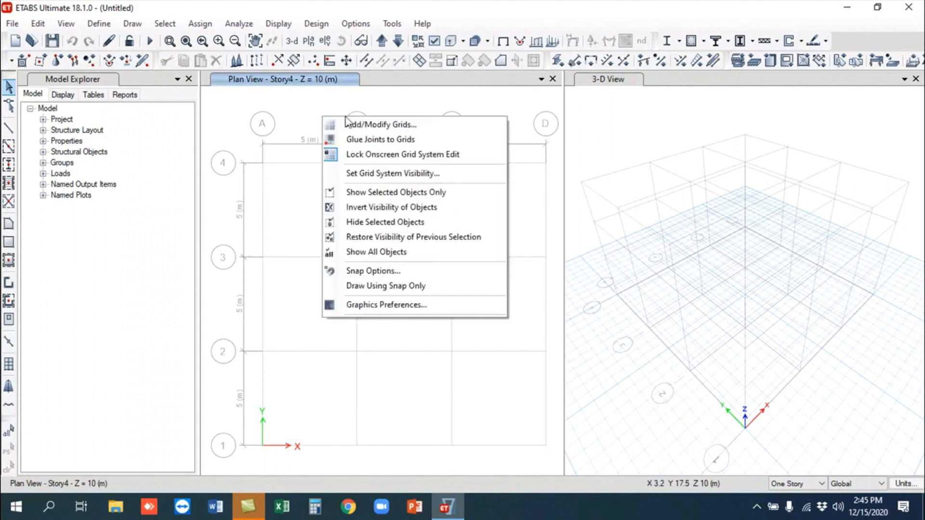
click(364, 125)
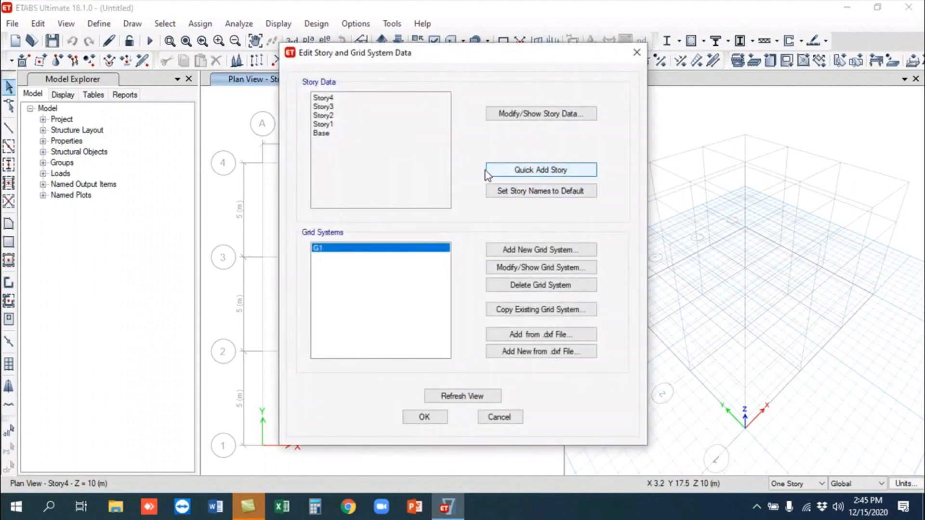
click(503, 114)
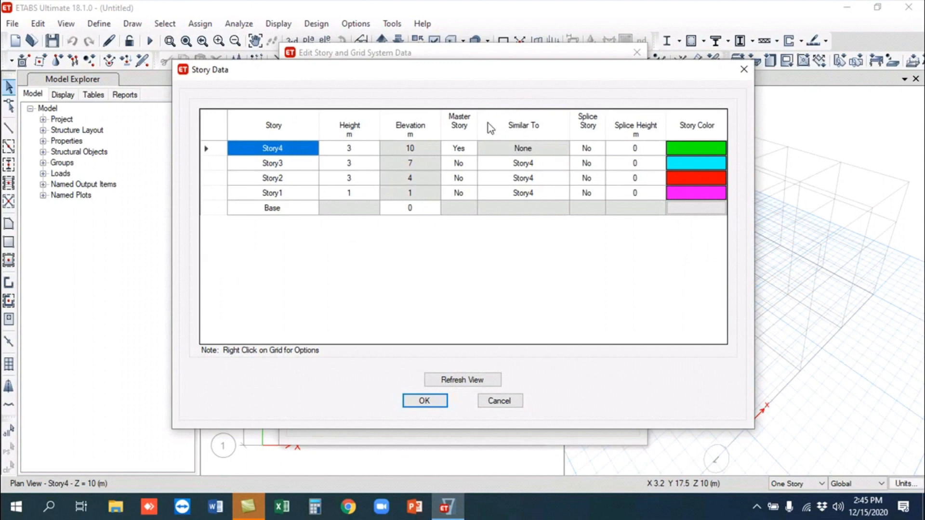
double_click(267, 193)
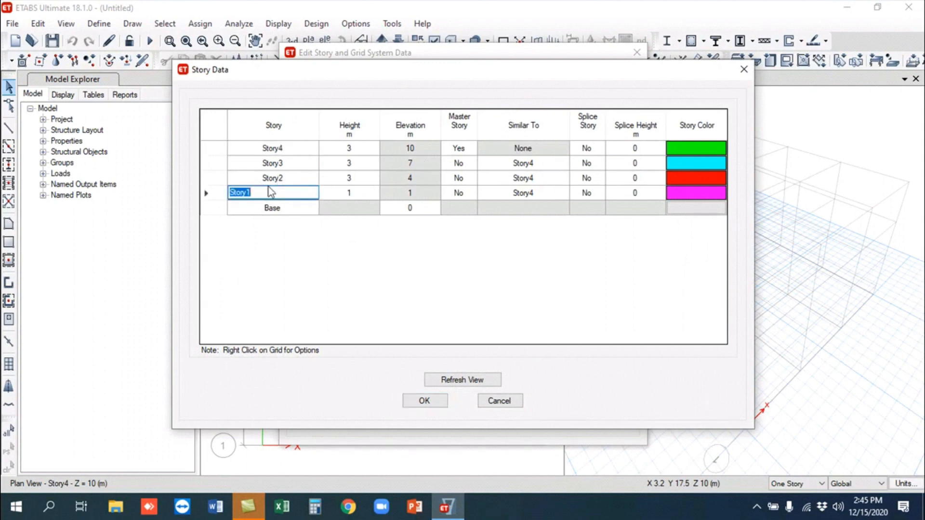
text(Plints)
click(275, 262)
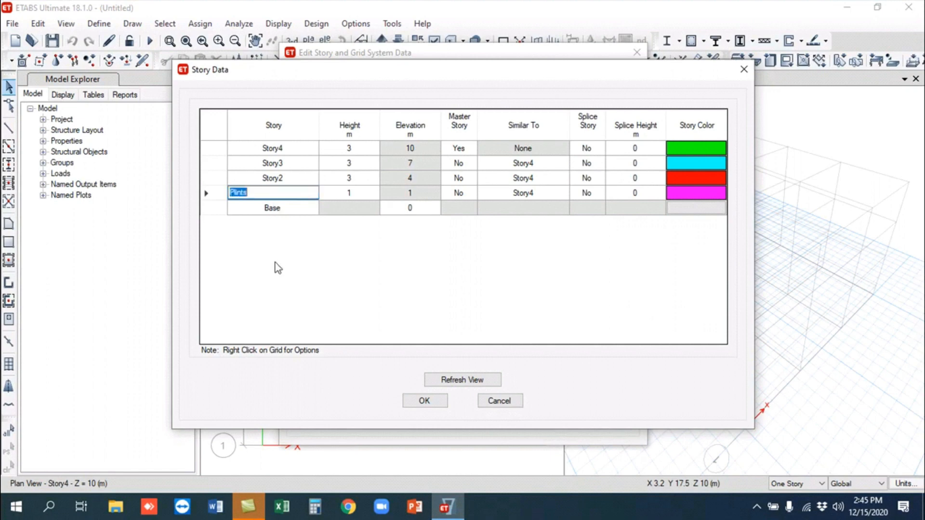
- Rename Story2 as 2nd and Story3 as 3rd in the story data
click(282, 177)
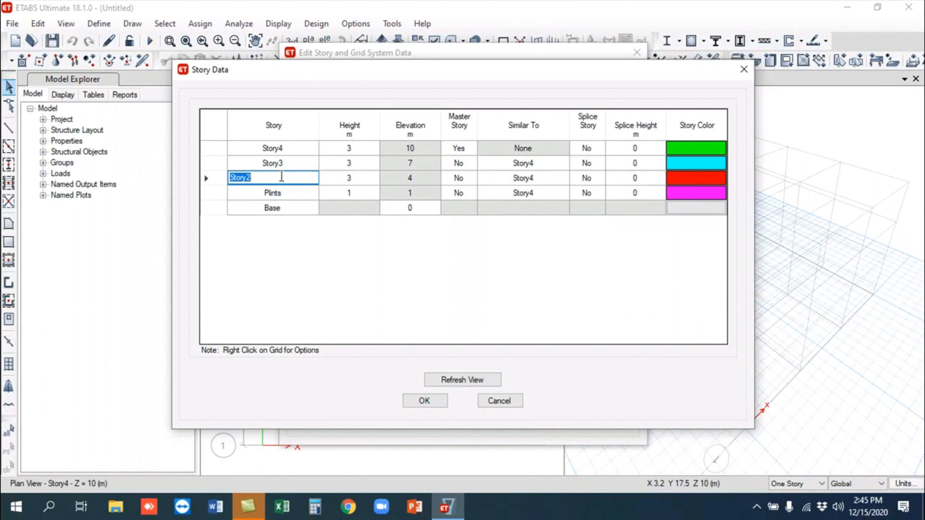
text(2nd)
click(265, 250)
click(280, 164)
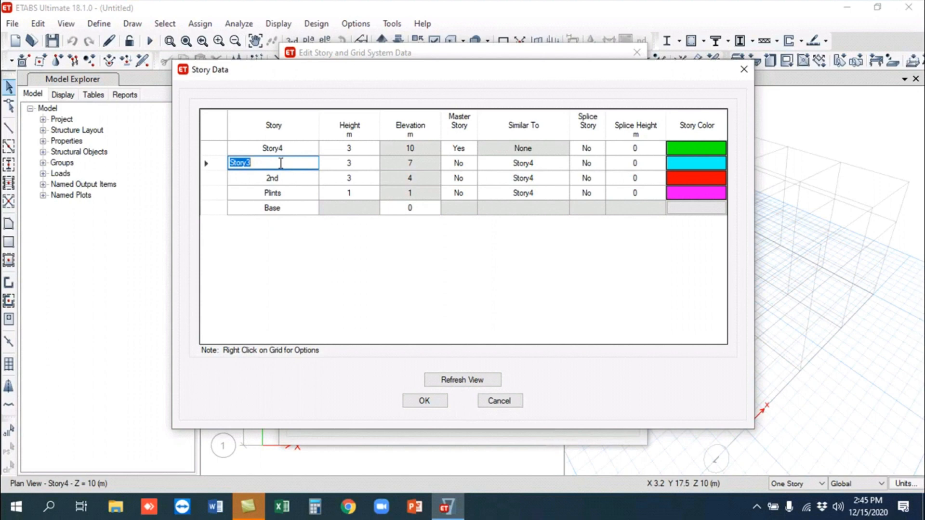
text(3rd)
- Rename Story4 as 4th in the story data
click(286, 149)
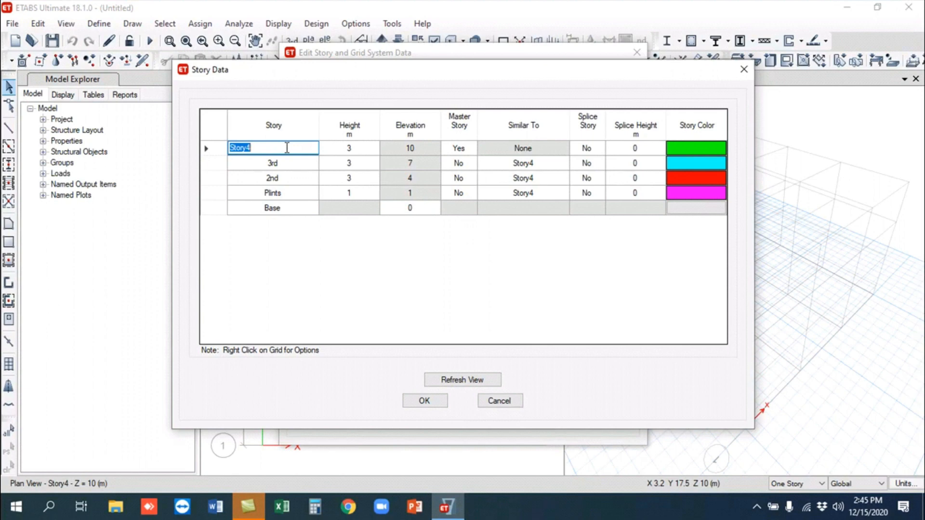
text(RD)
drag(259, 147, 228, 146)
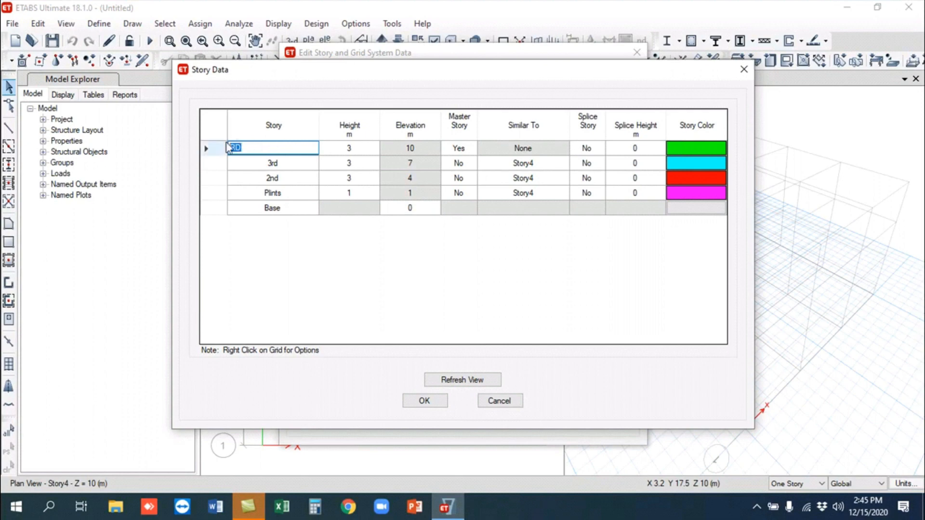
text(4th)
click(250, 256)
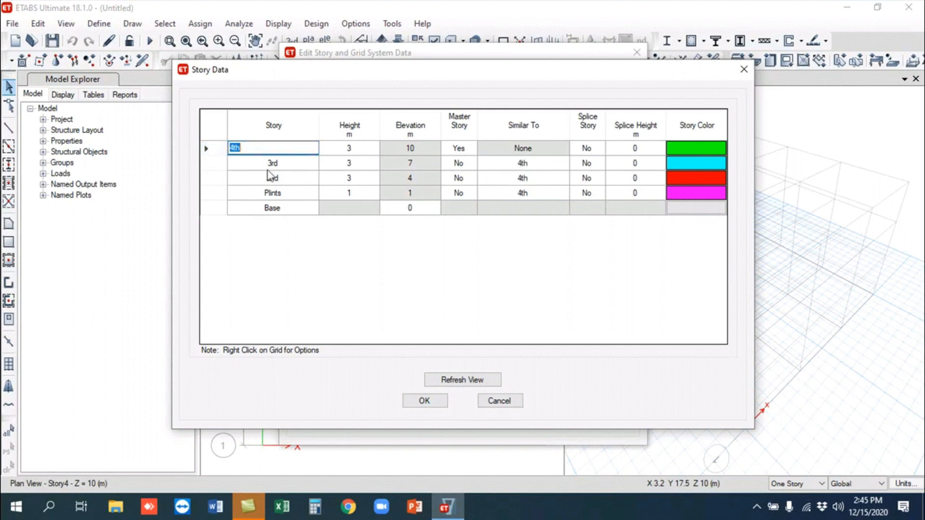
- Add one 3 m story above 4th, keeping existing story heights, and name it RD
click(212, 146)
right_click(212, 147)
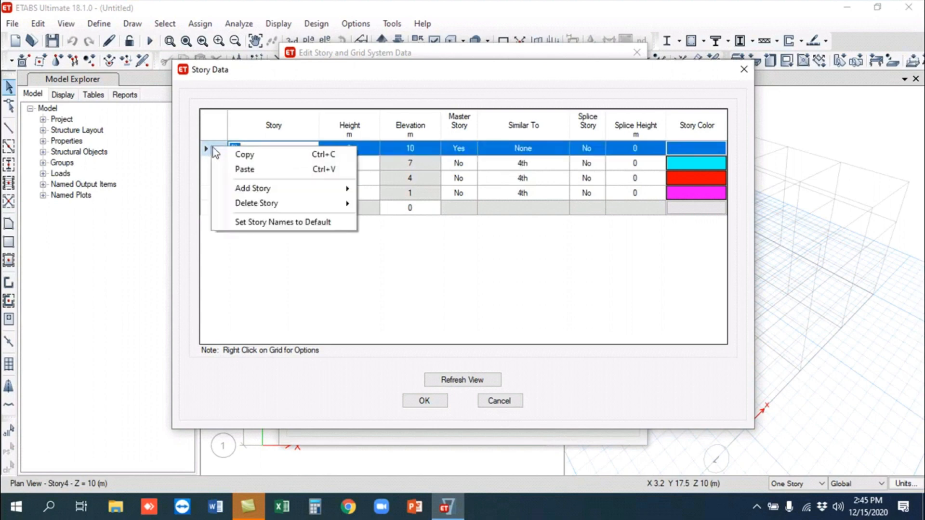
mouse_move(244, 189)
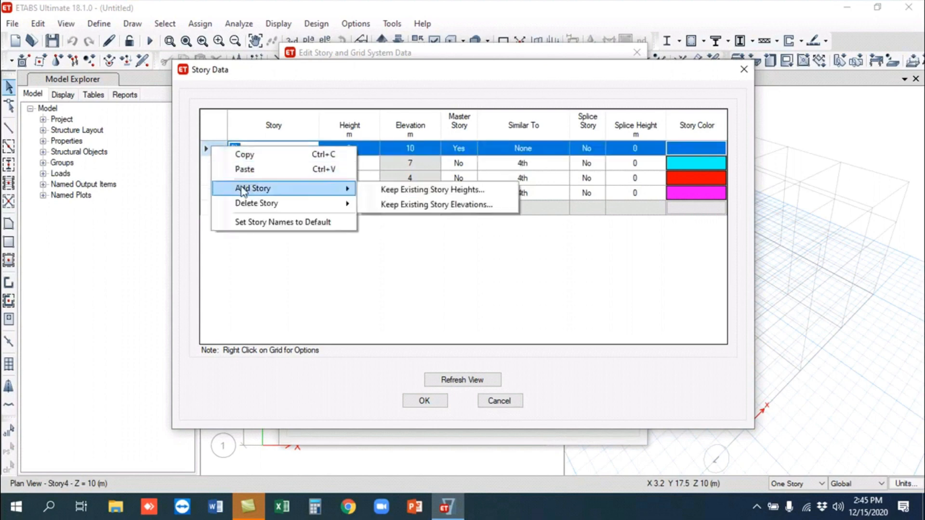
click(487, 189)
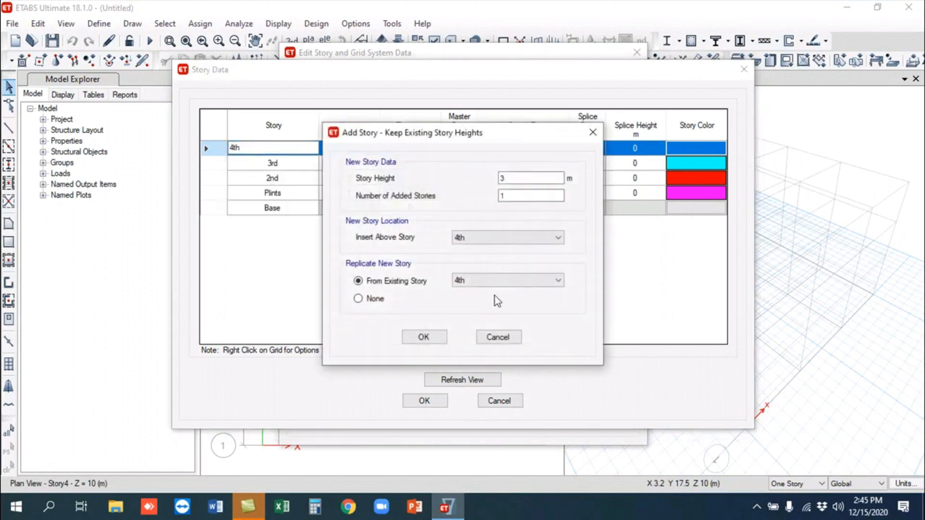
click(422, 337)
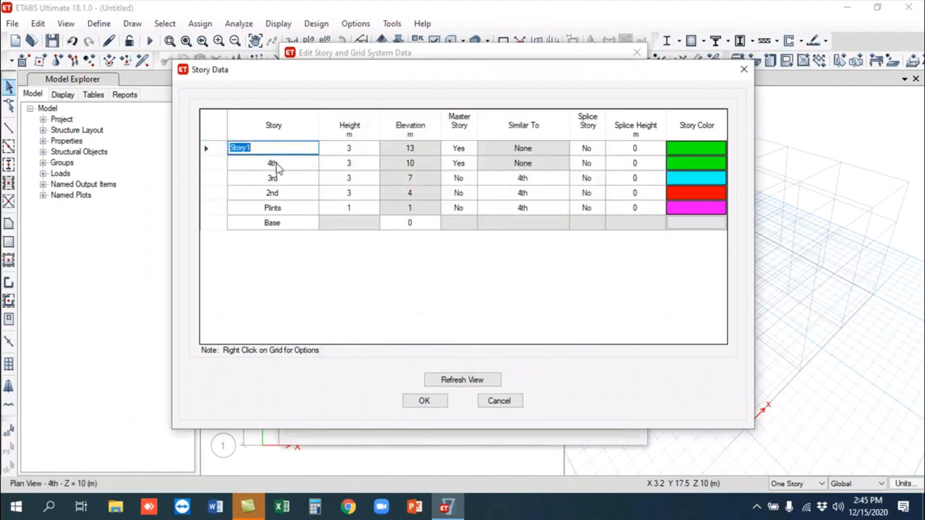
text(RD)
key(Return)
- Add one 3 m story above RD, keeping existing story heights, and name it Top
click(212, 146)
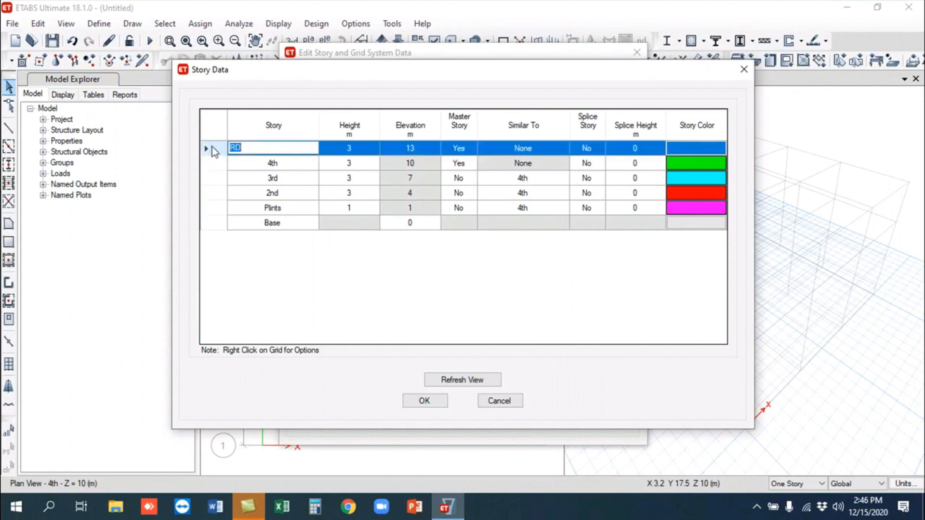
right_click(212, 146)
mouse_move(251, 191)
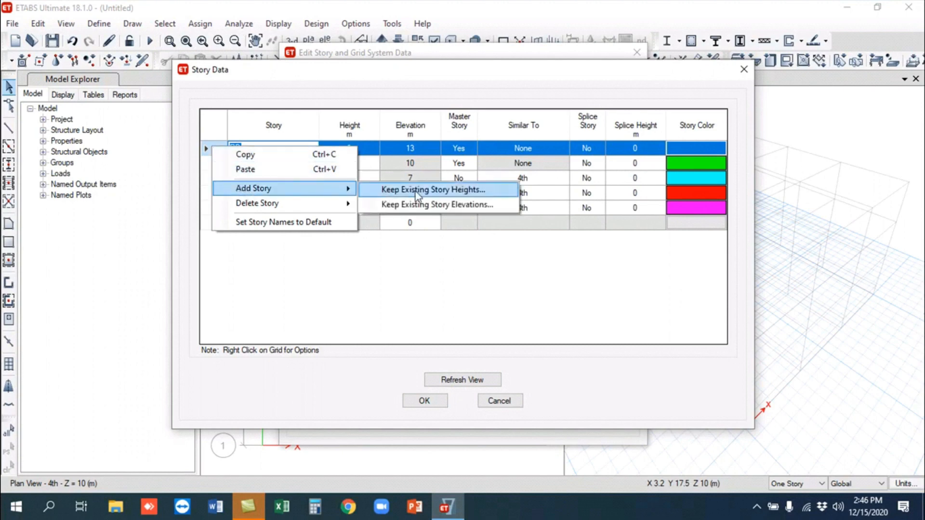
click(419, 191)
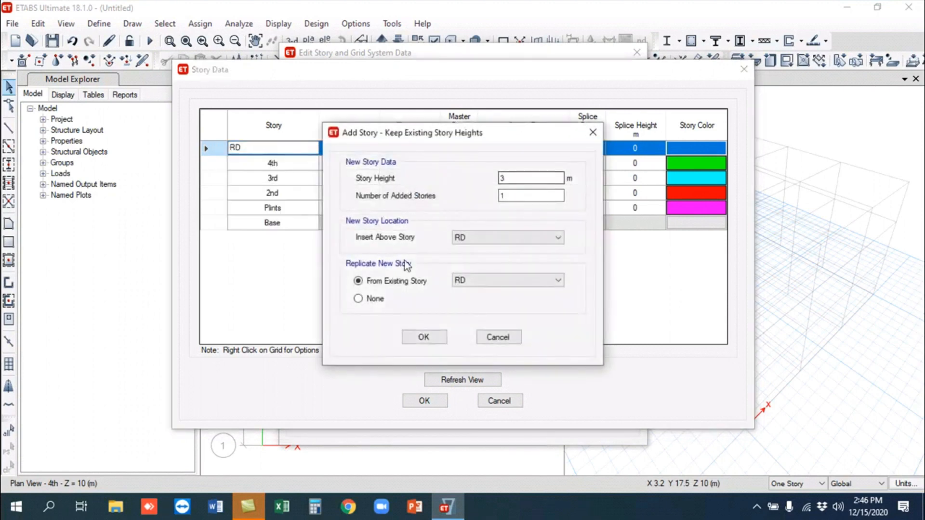
click(419, 338)
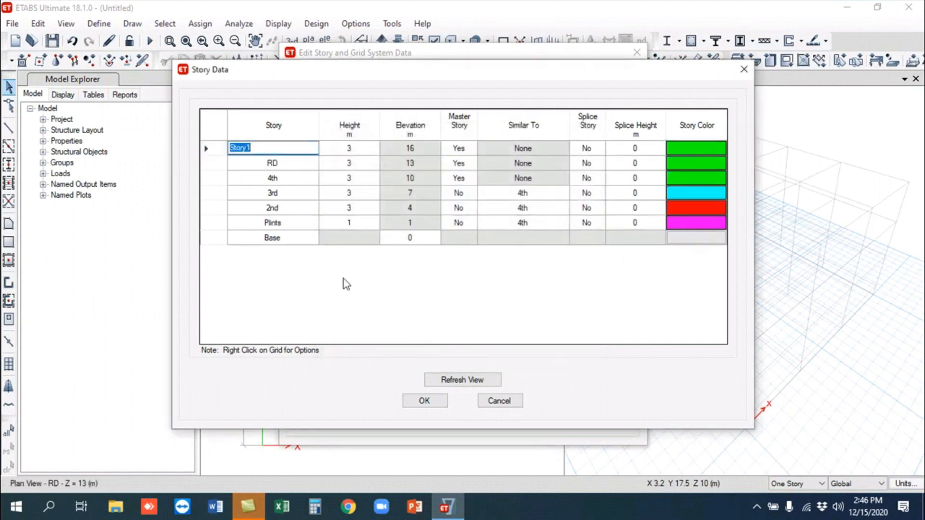
text(Top)
key(ctrl+a)
- Keep Top as the master story and set Master Story to No for RD and 4th
click(470, 151)
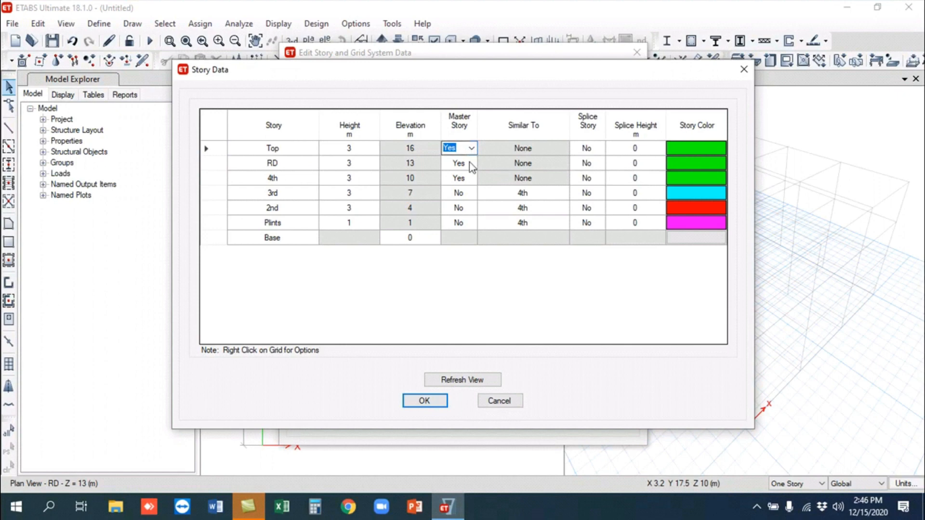
click(473, 150)
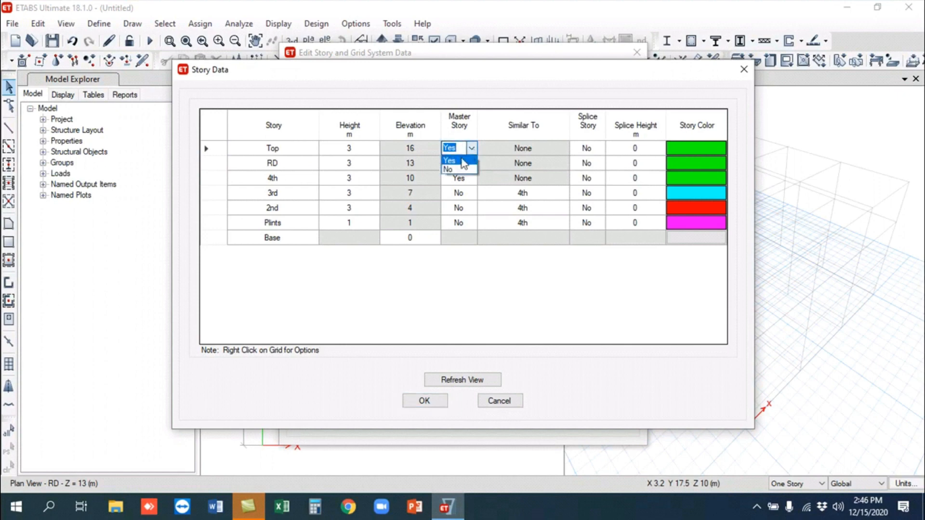
click(465, 162)
click(473, 166)
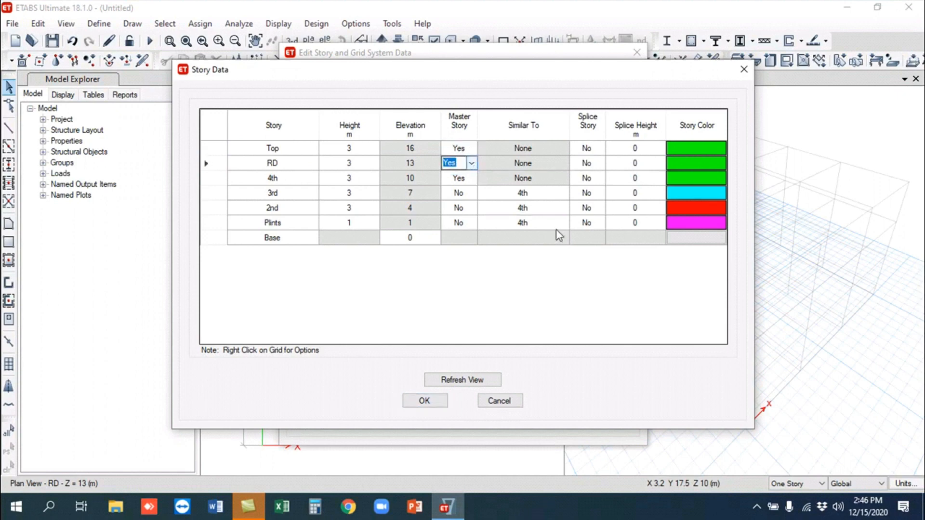
click(472, 162)
click(460, 186)
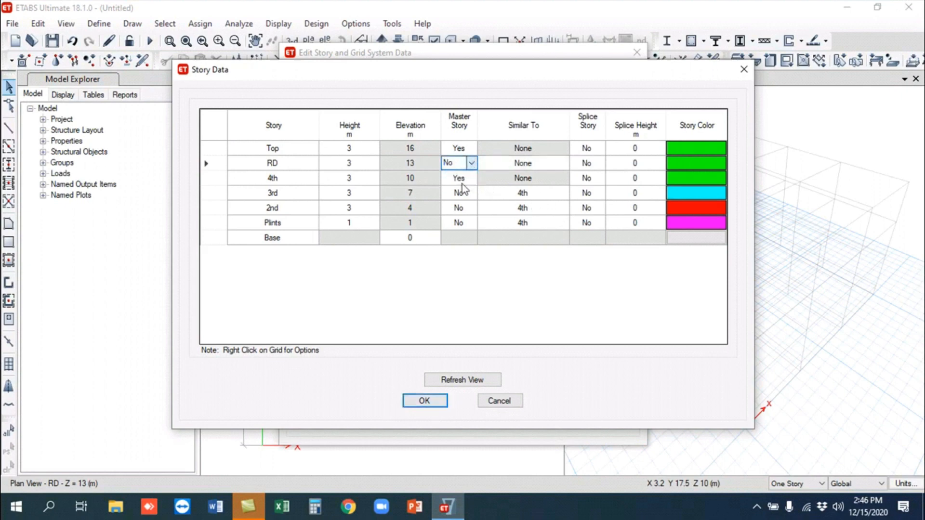
click(472, 178)
click(472, 179)
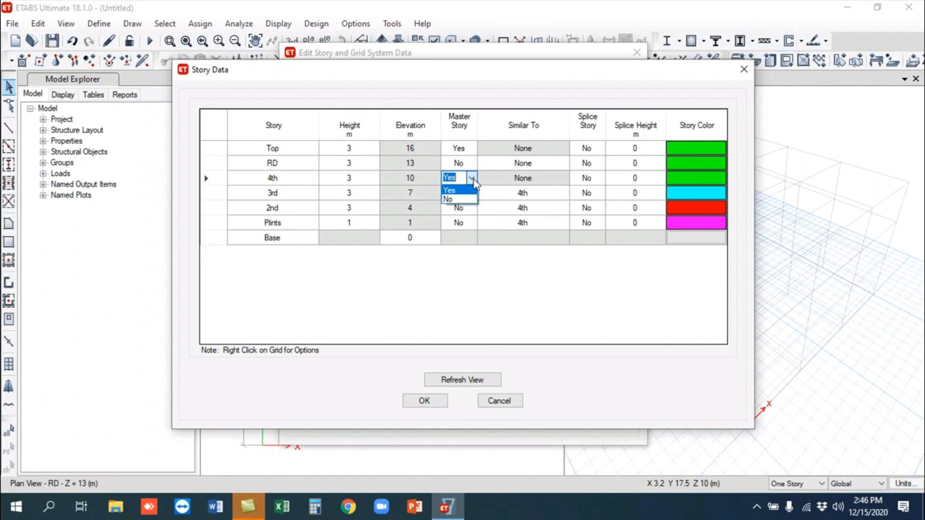
click(460, 201)
- Make the RD, 4th and 3rd stories similar to Top
click(545, 164)
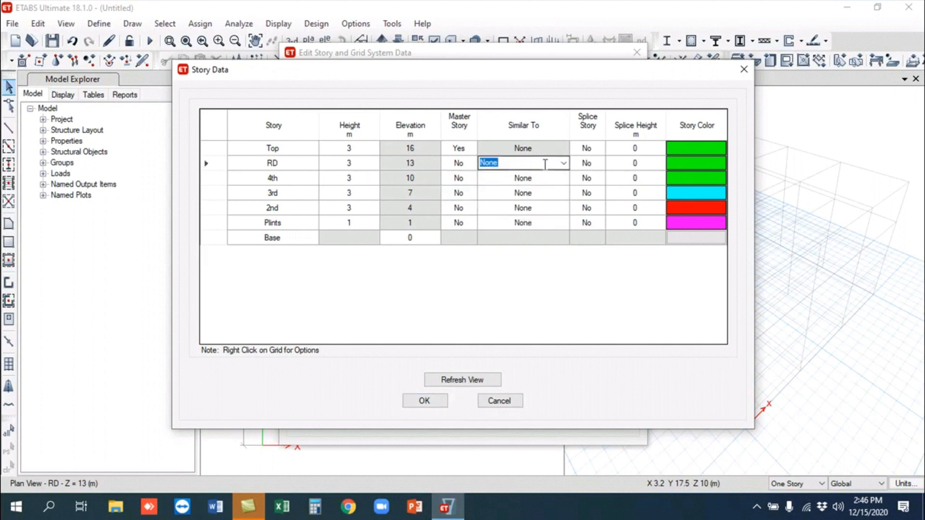
click(564, 164)
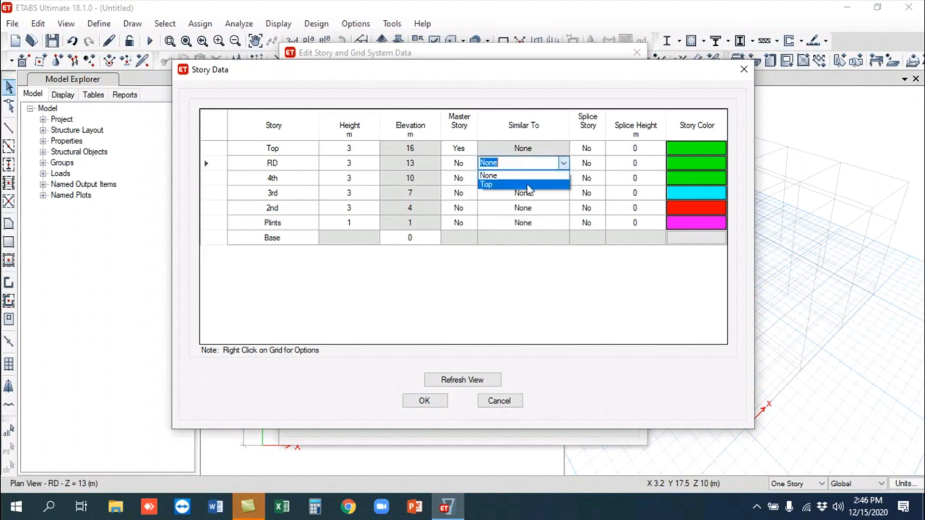
click(547, 188)
click(563, 182)
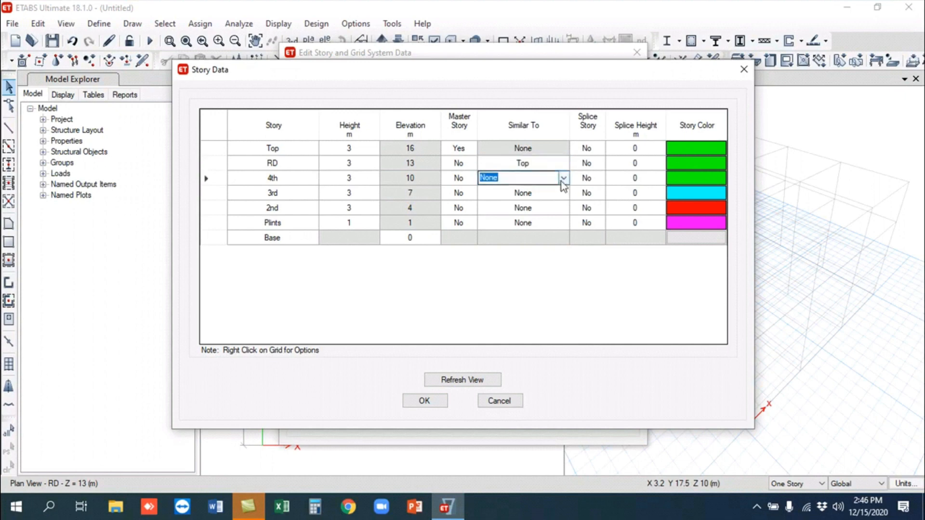
click(563, 178)
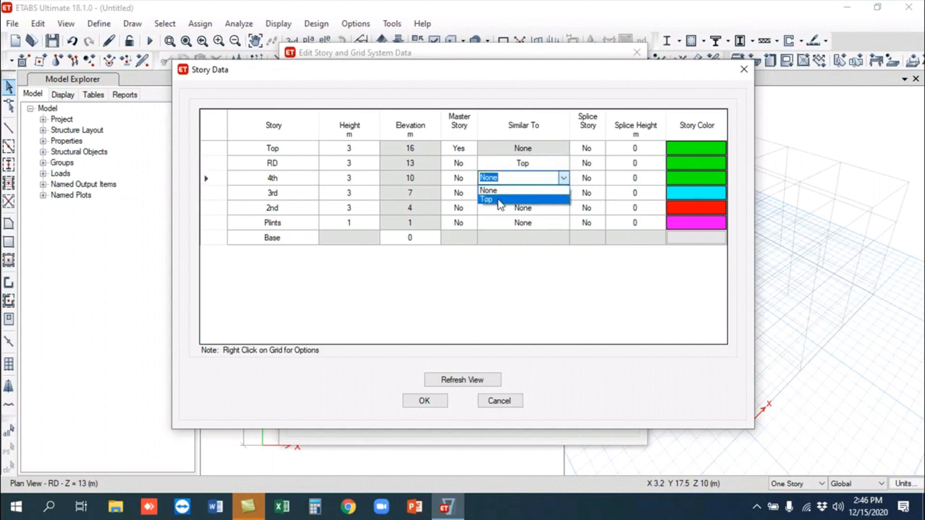
click(543, 202)
click(565, 195)
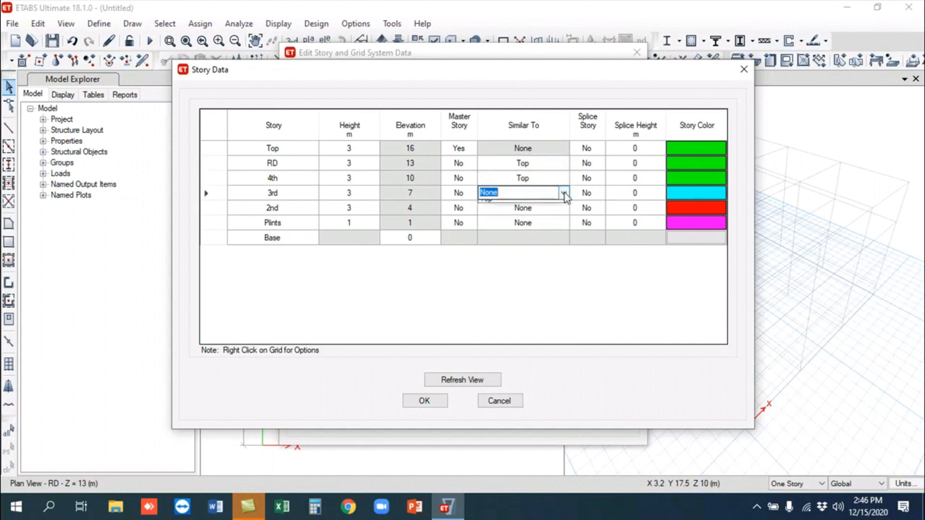
click(564, 193)
click(551, 214)
- Make the 2nd and Plints stories similar to Top, then refresh the view and accept the story data
click(559, 206)
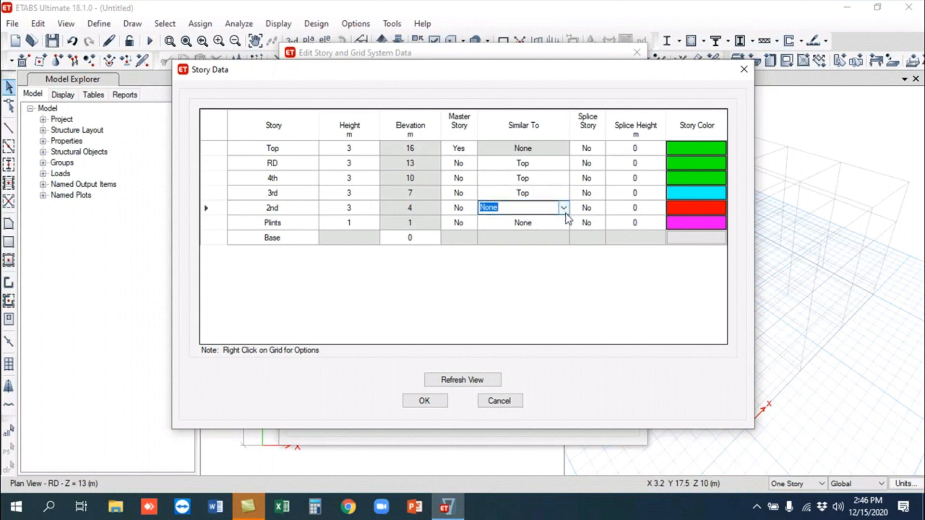
click(564, 208)
click(519, 239)
click(559, 222)
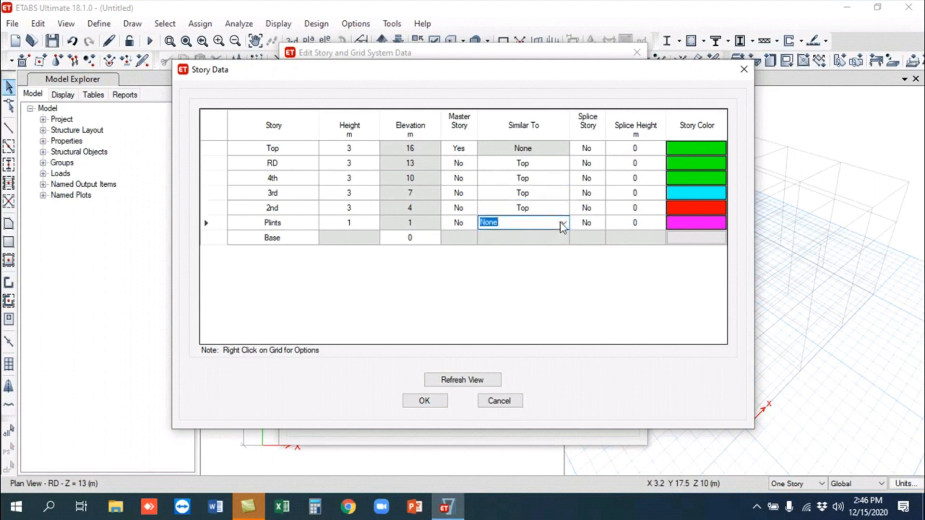
click(563, 223)
click(528, 245)
click(458, 379)
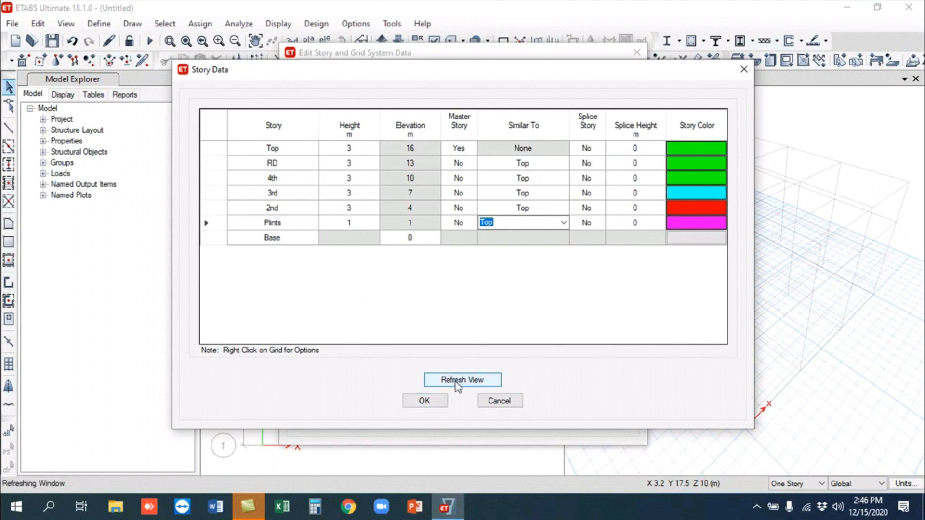
click(418, 402)
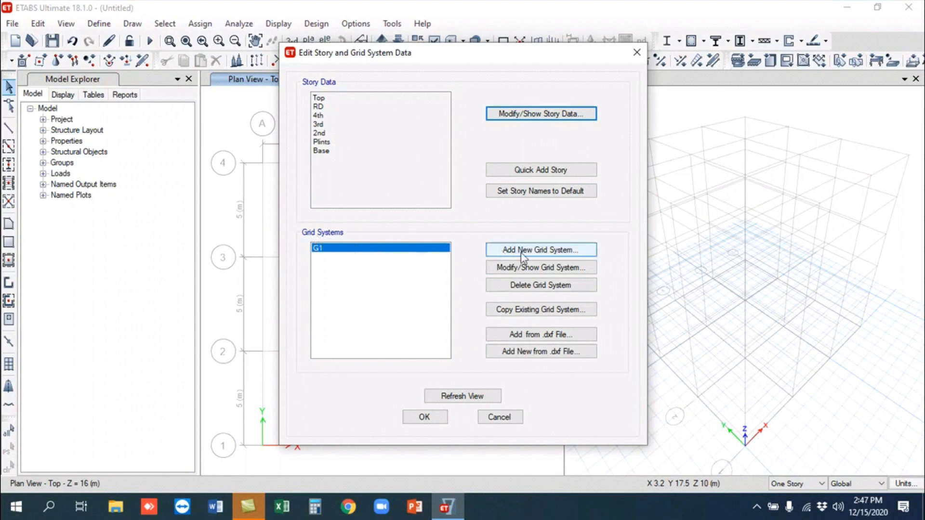
- Open grid system G1 for modification, compare the ordinate and spacing displays, and leave the grid data displayed as spacing
click(543, 273)
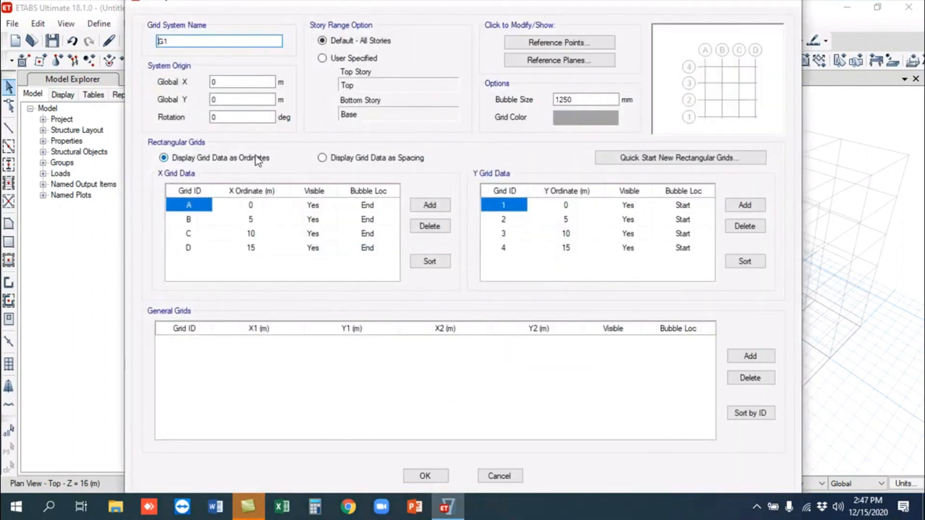
click(322, 158)
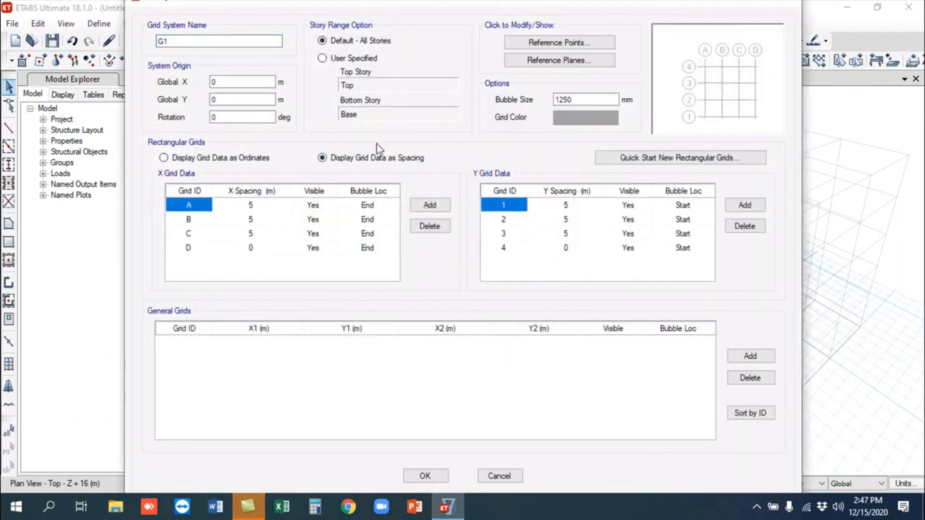
click(164, 158)
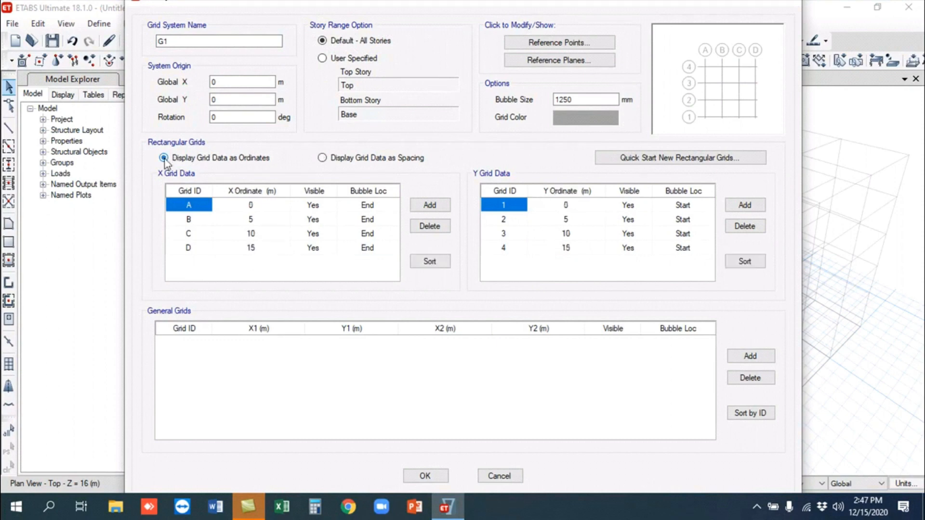
click(322, 158)
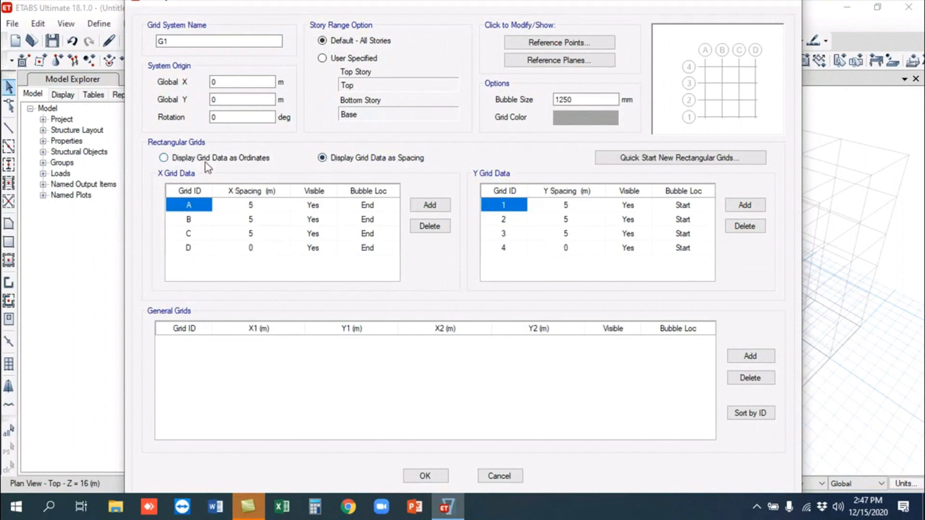
click(163, 158)
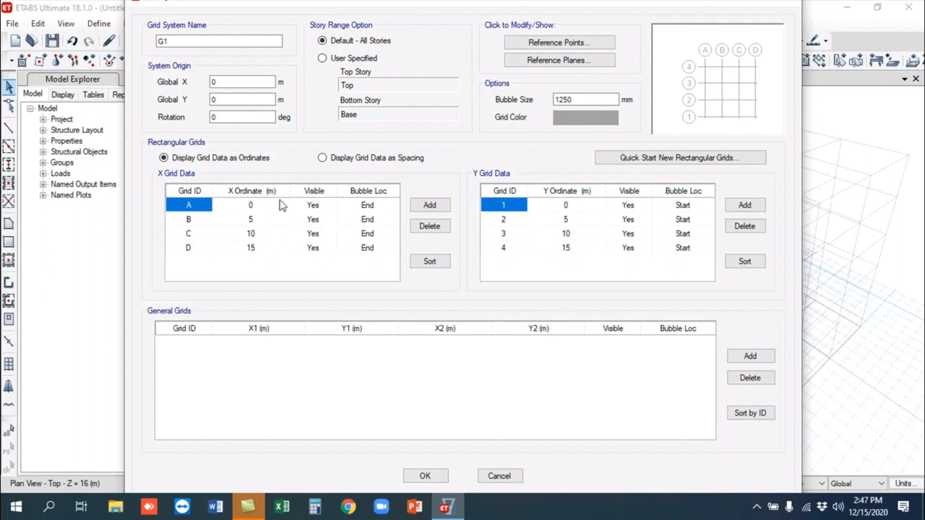
click(321, 158)
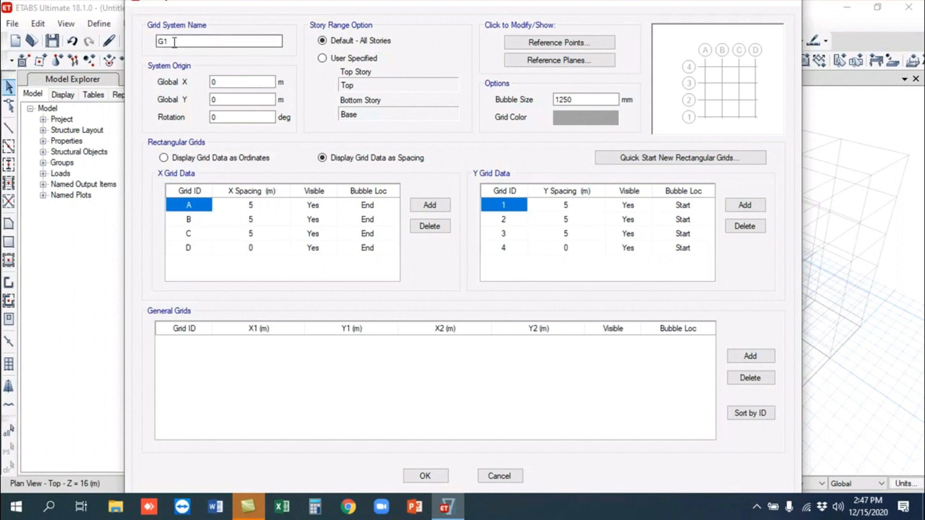
- Set the Y spacing of grid line 2 to 3 m in grid system G1
click(176, 42)
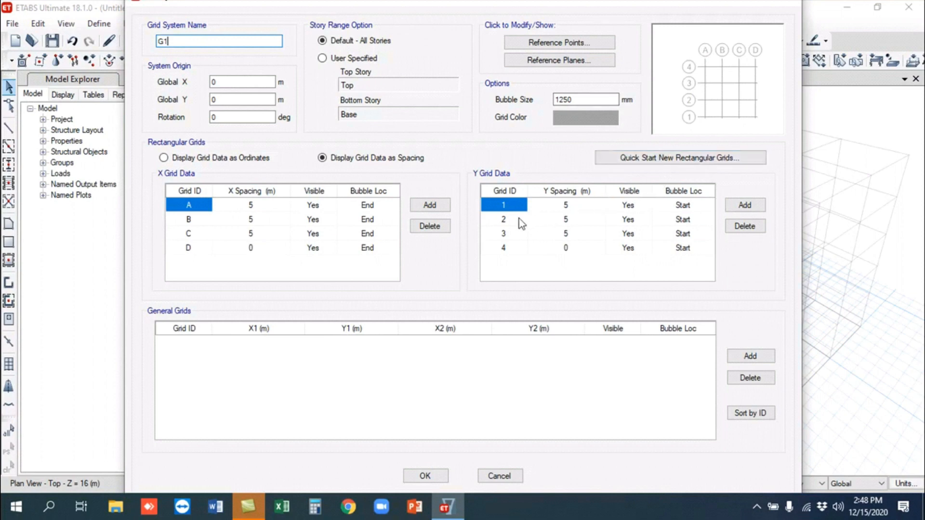
click(566, 206)
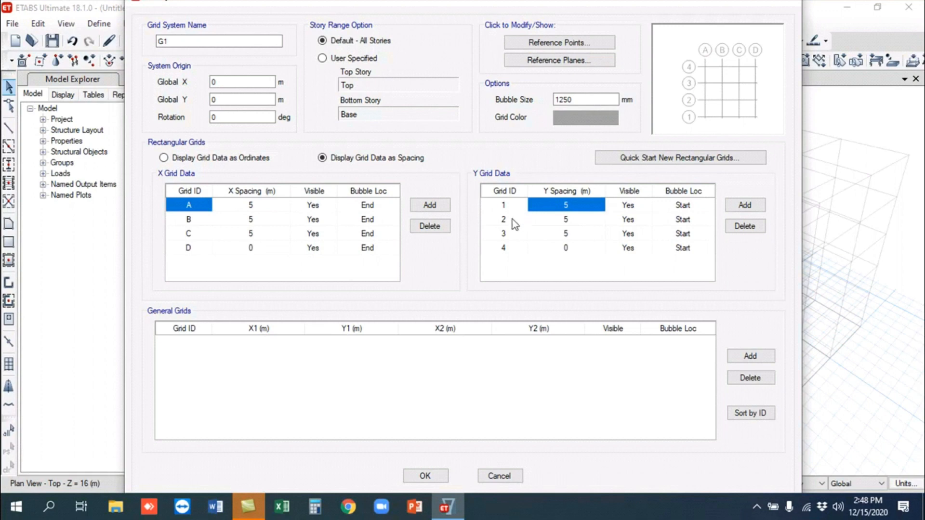
click(572, 217)
text(3)
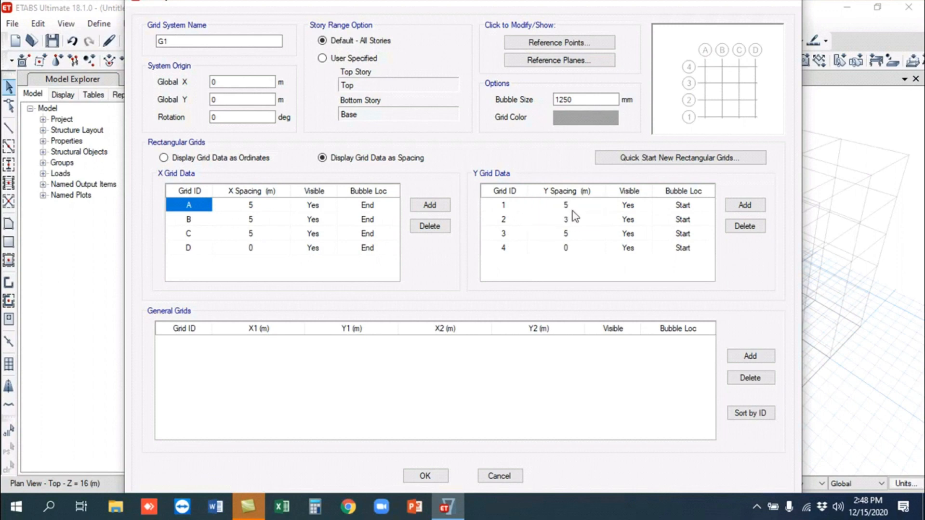
click(509, 235)
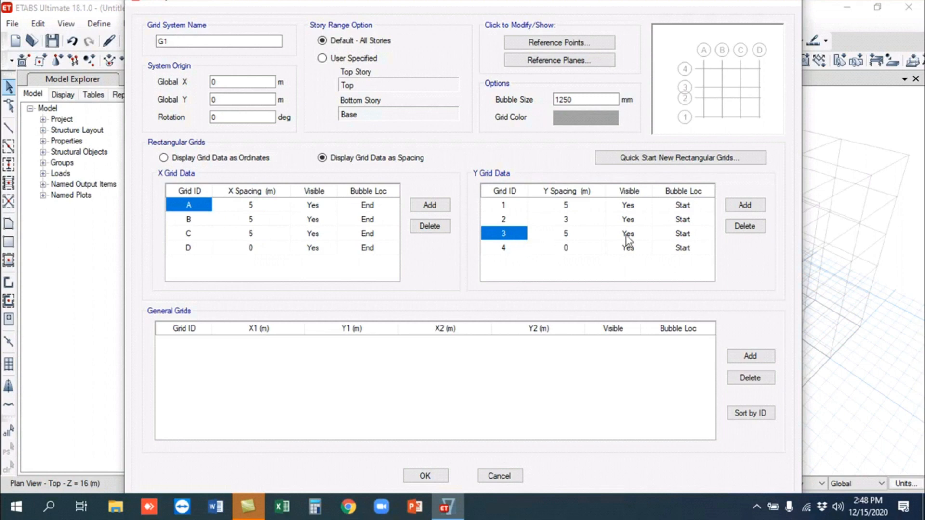
- Add grid lines E and F to the X grid data of grid system G1
click(594, 238)
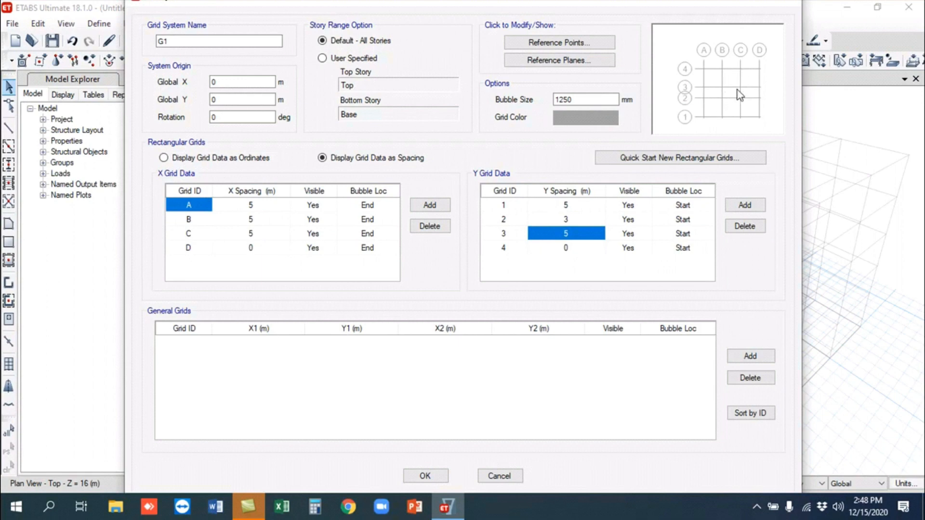
click(187, 247)
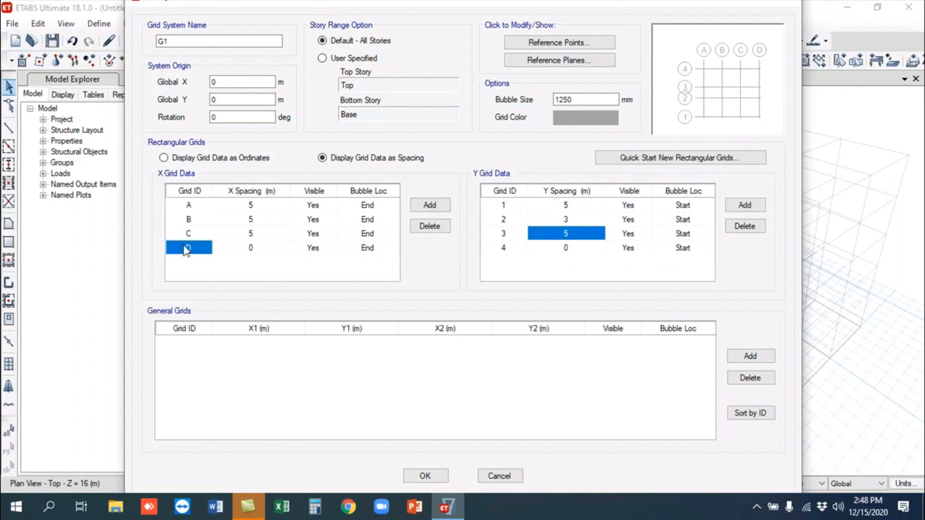
click(438, 204)
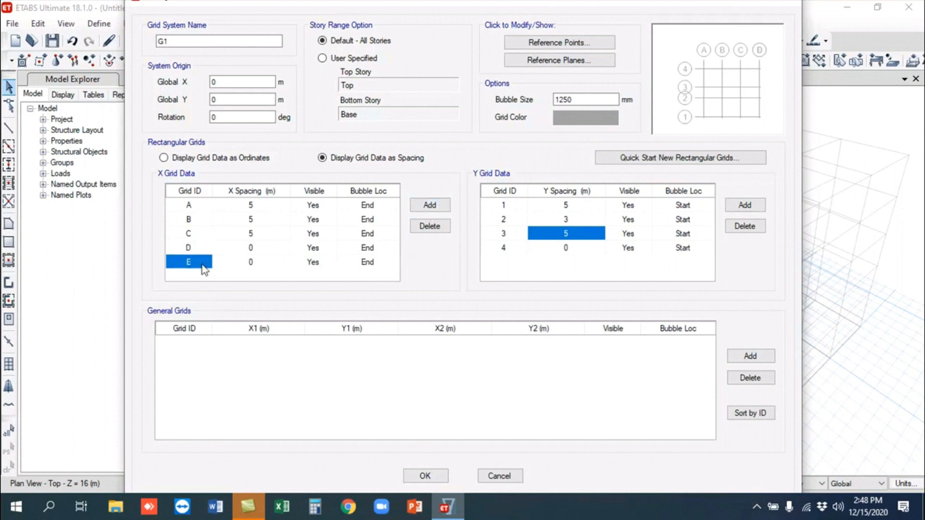
click(432, 206)
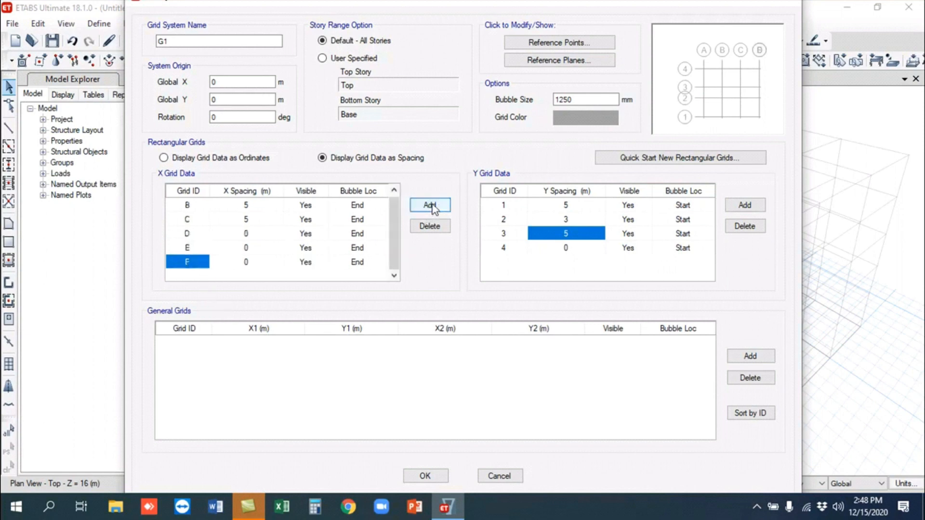
click(554, 252)
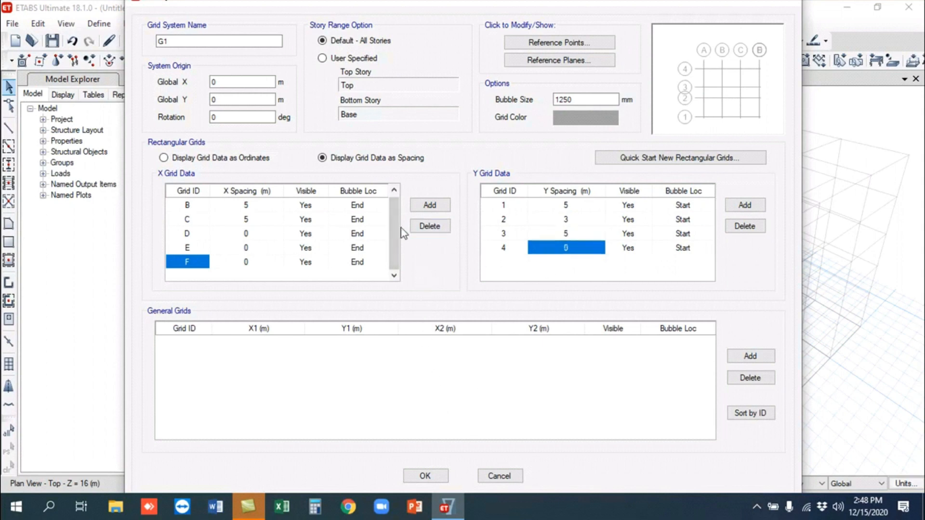
- Set the X spacing of grid line D to 5 m and of grid line C to 6 m
click(241, 235)
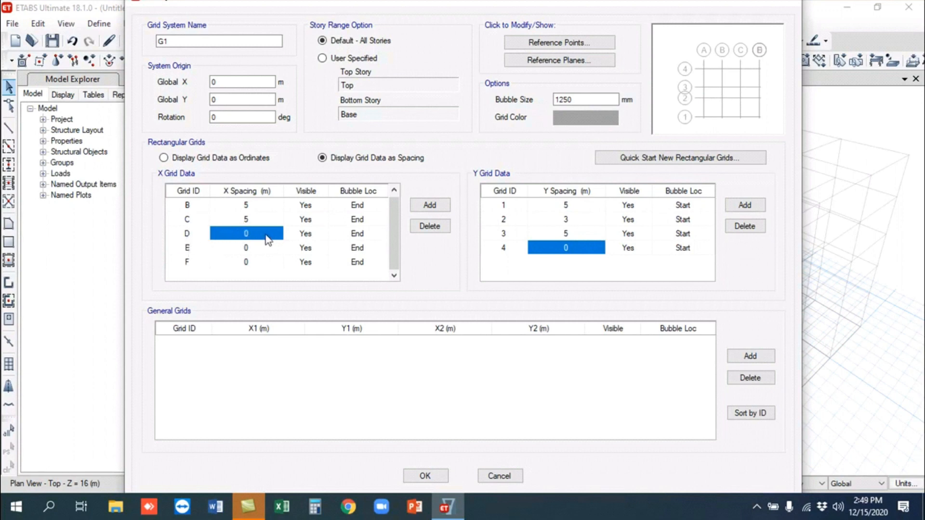
text(5)
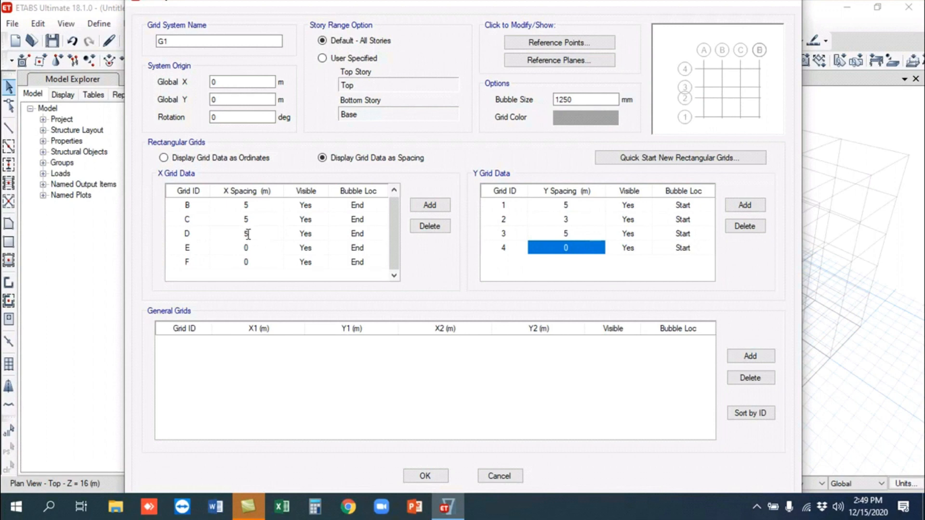
click(254, 220)
click(260, 217)
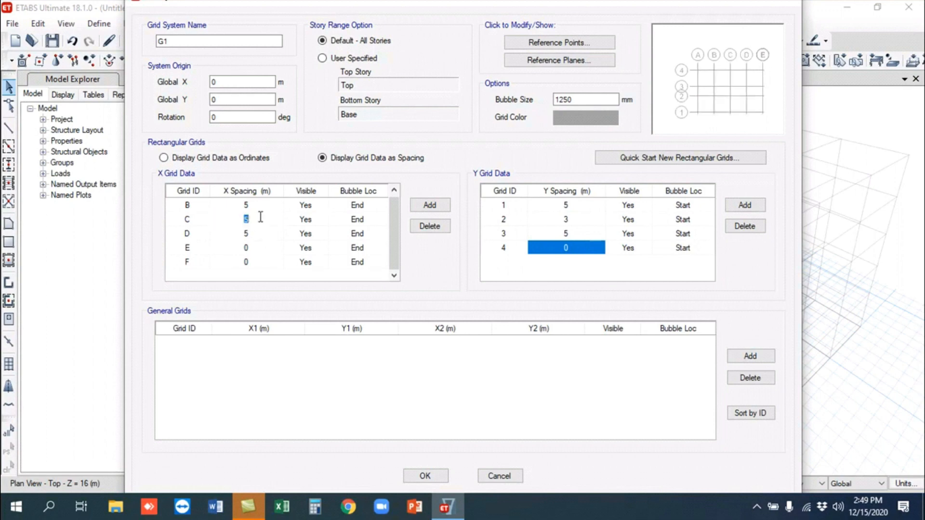
text(6)
- Set the X spacing of grid line E to 5 m, then accept the grid system and the story and grid data
click(192, 247)
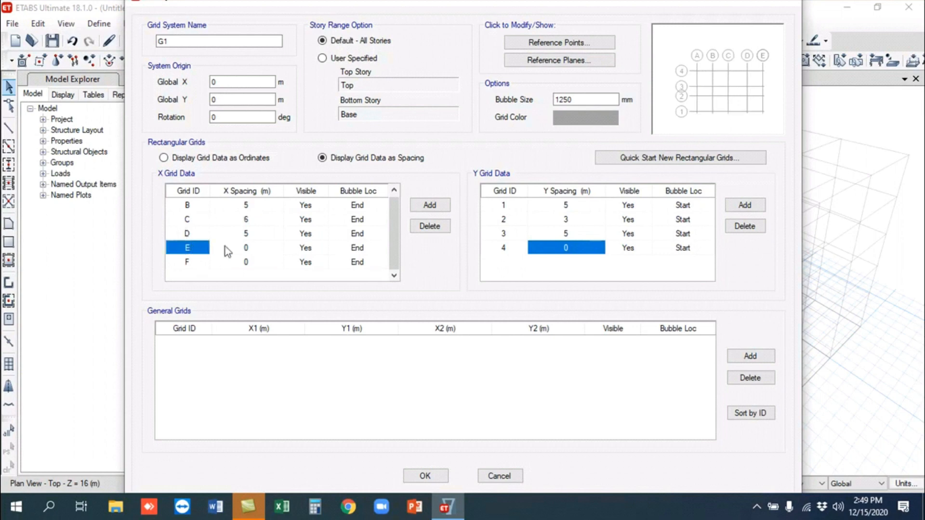
click(244, 248)
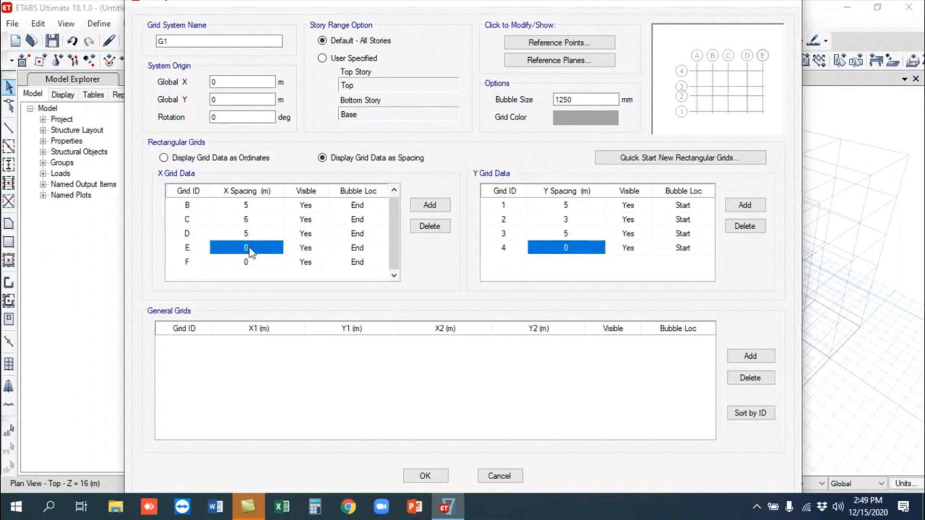
text(5)
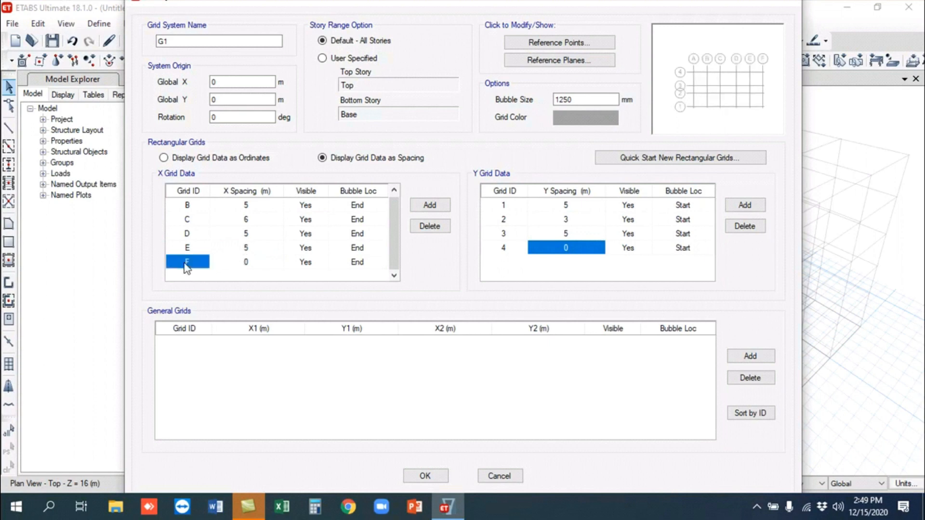
click(187, 262)
click(256, 264)
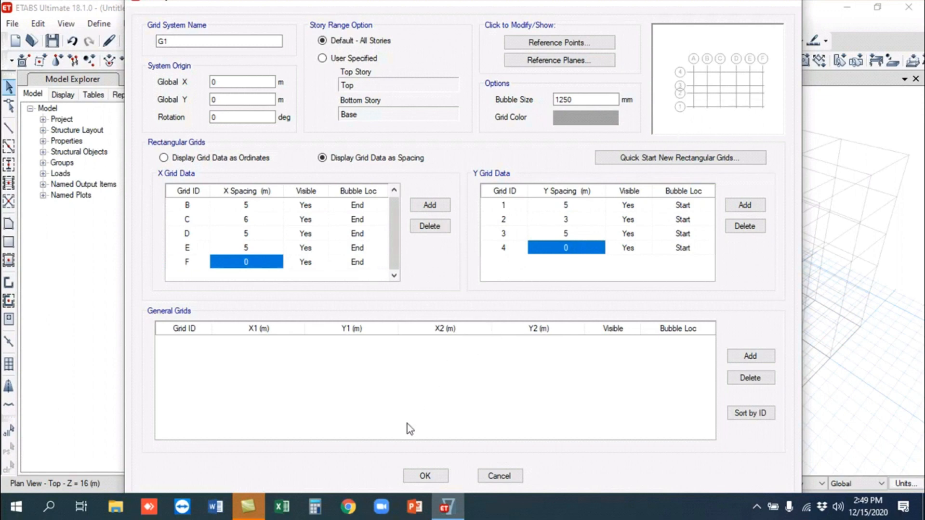
click(433, 476)
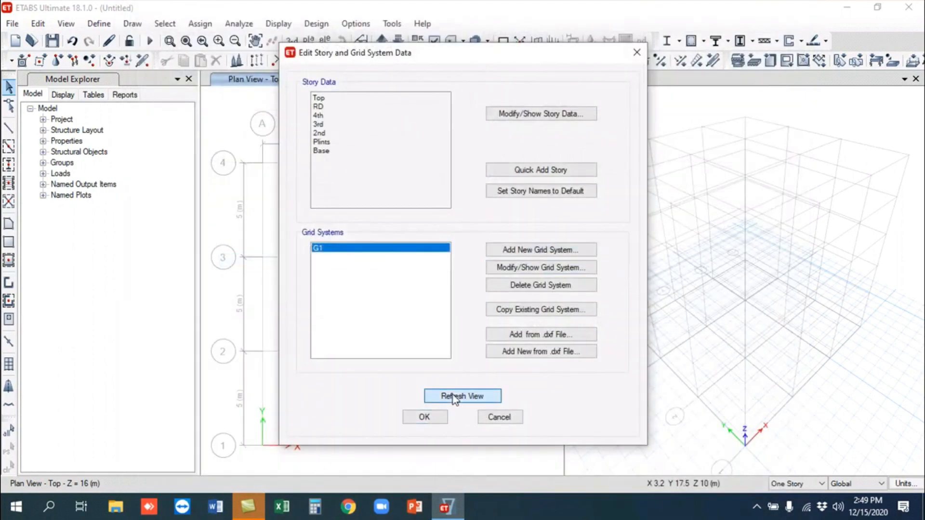
click(425, 417)
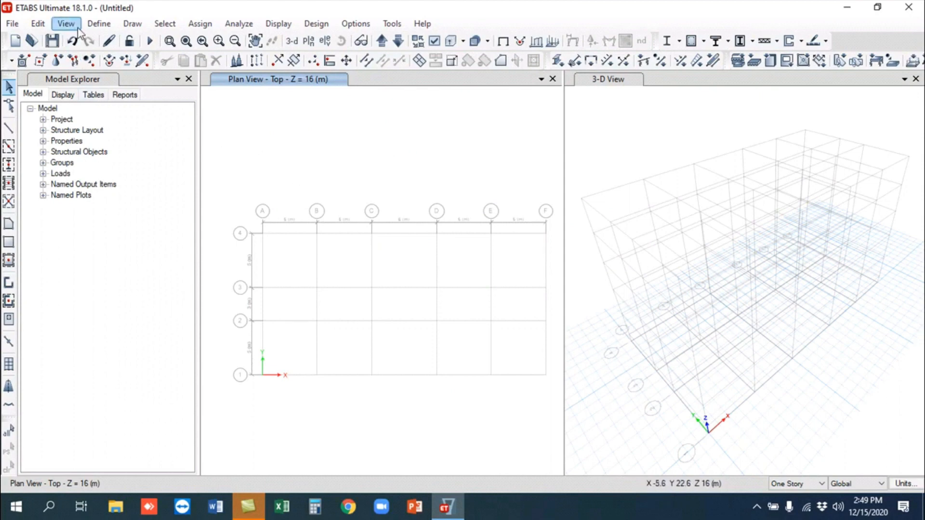
- Delete the frame sections from A-CompBm through SteelCol in one multiple deletion from the frame properties
click(95, 24)
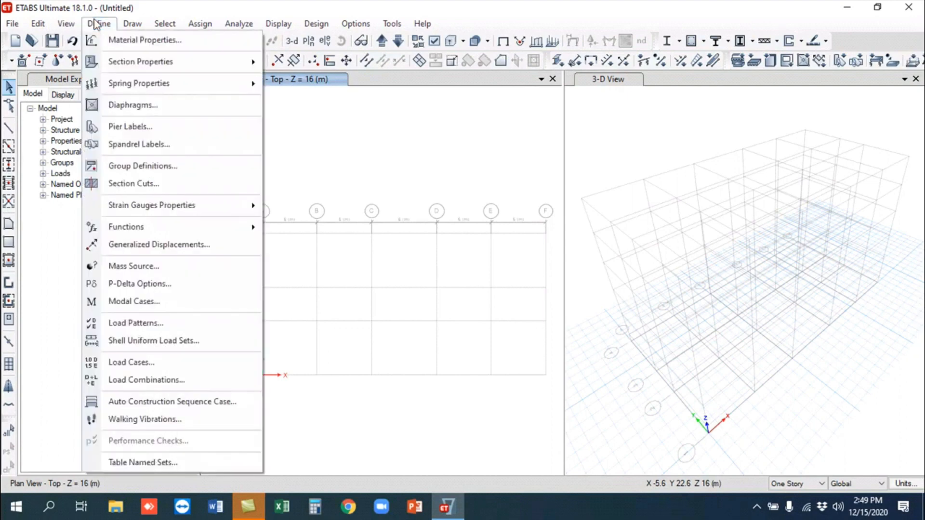
mouse_move(120, 61)
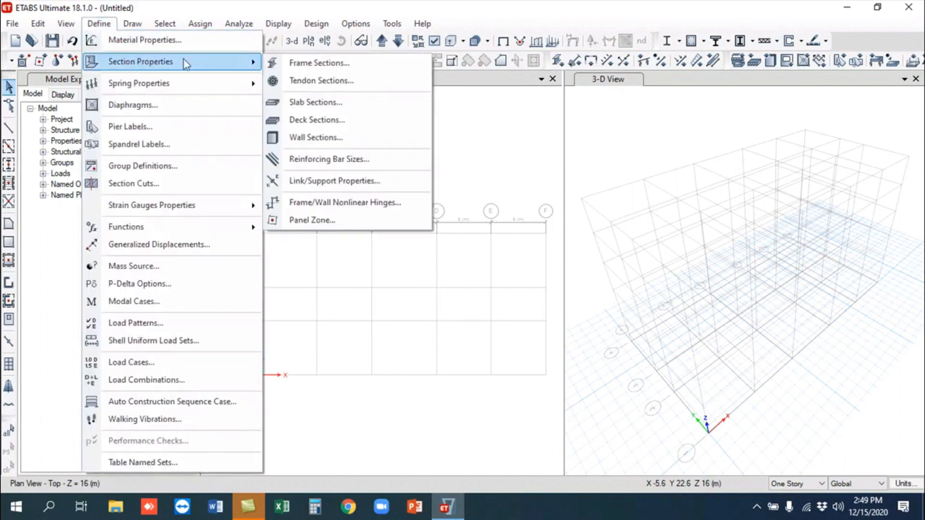
click(357, 68)
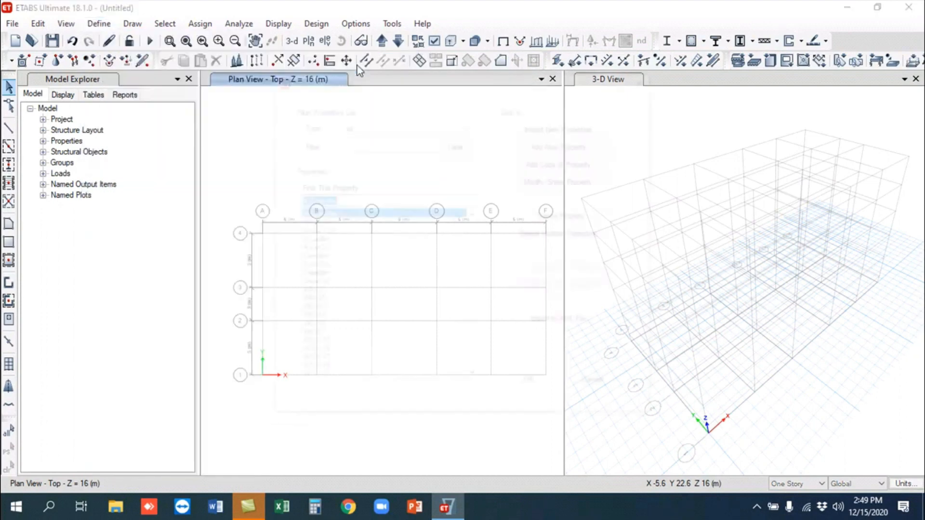
click(571, 236)
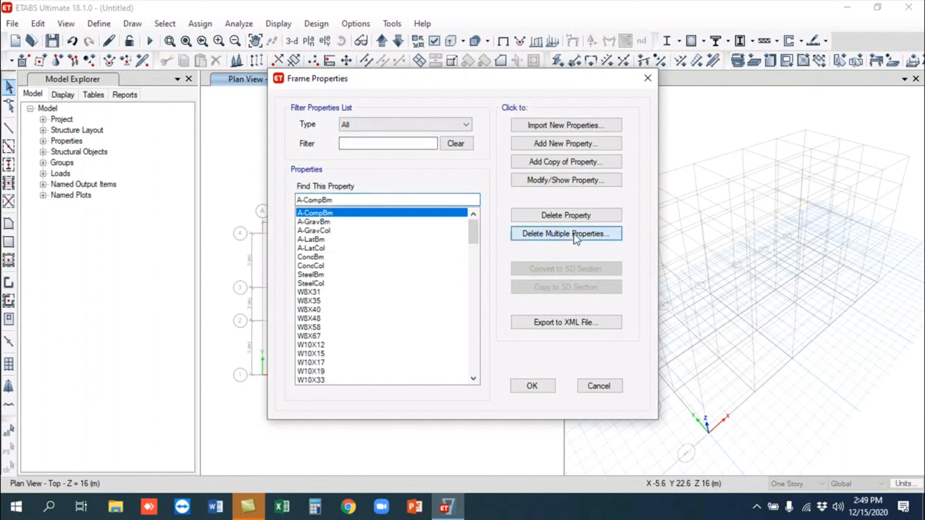
click(412, 191)
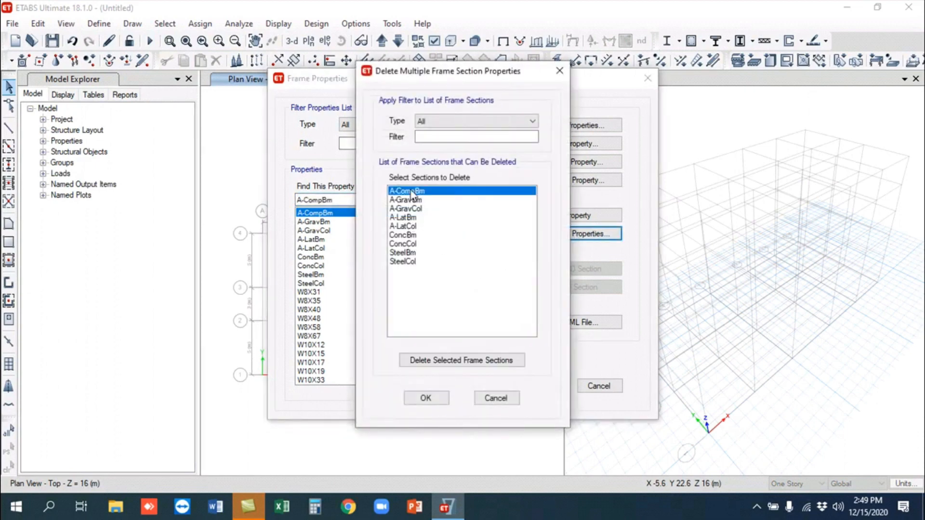
shift+click(400, 262)
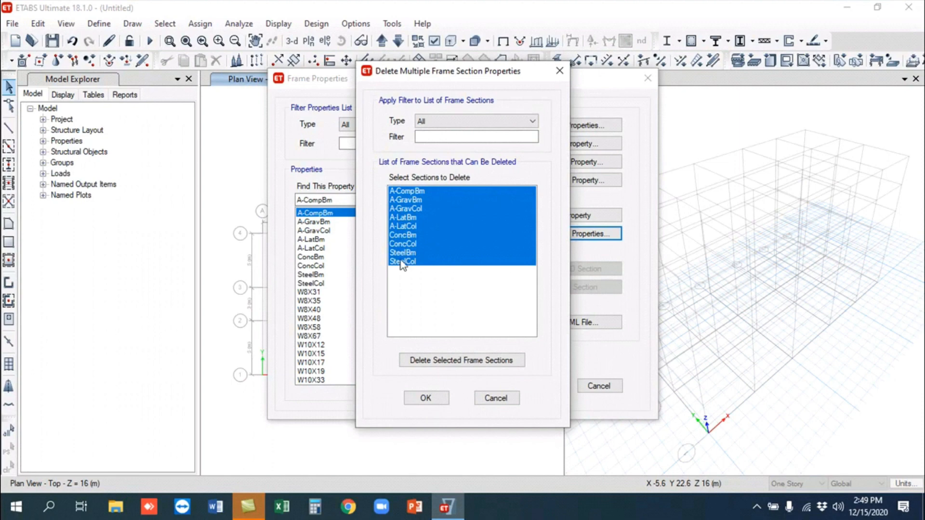
click(455, 361)
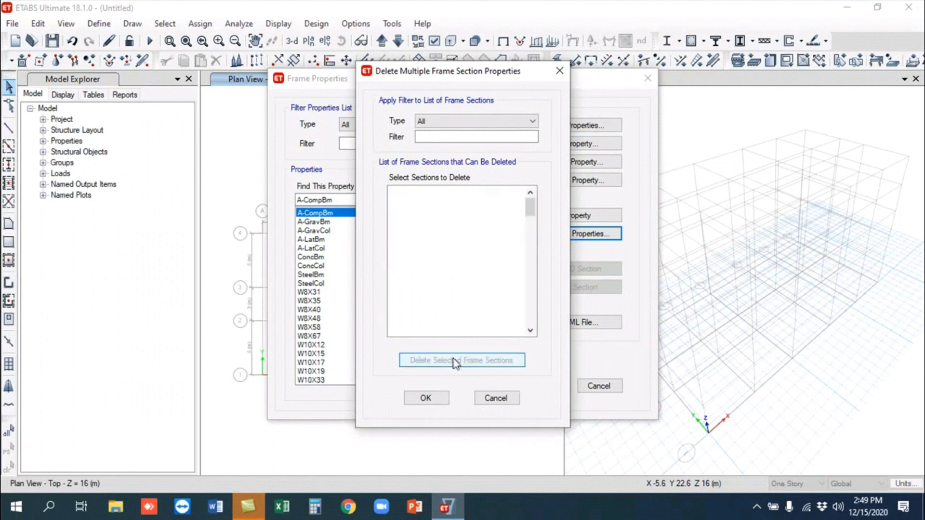
- Delete the remaining W-shape frame sections through W36X182, leaving only W8X31, and accept the deletion
click(409, 191)
drag(529, 208, 537, 325)
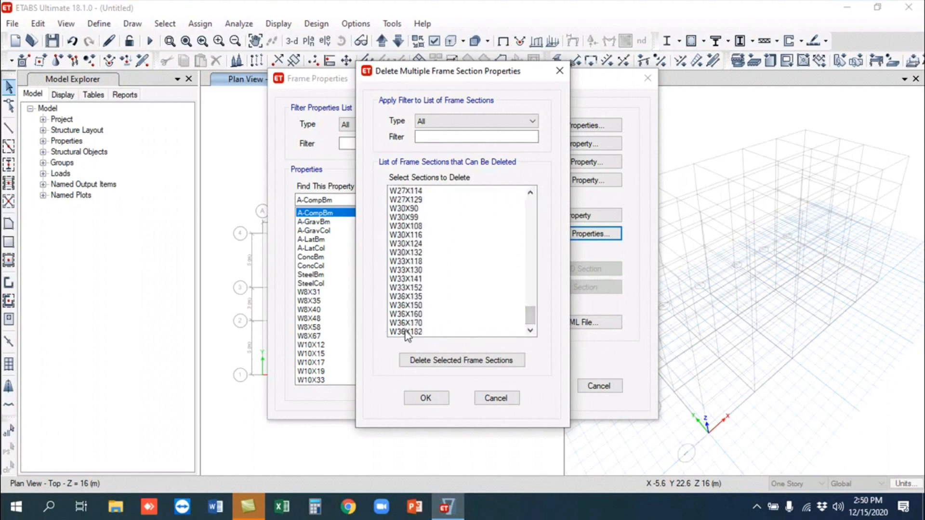
shift+click(406, 332)
click(477, 360)
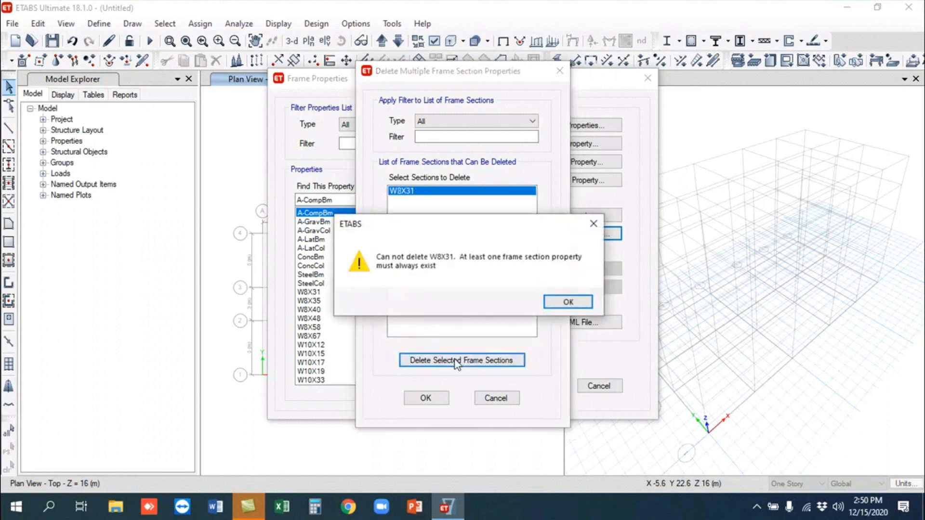
click(564, 301)
click(436, 400)
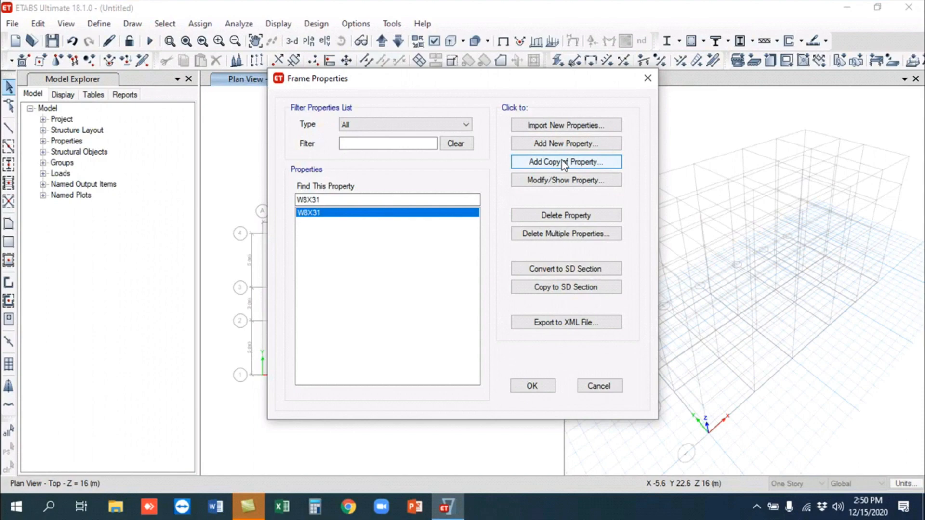
- Add a new Concrete Rectangular frame section named Col400x400mm
click(567, 144)
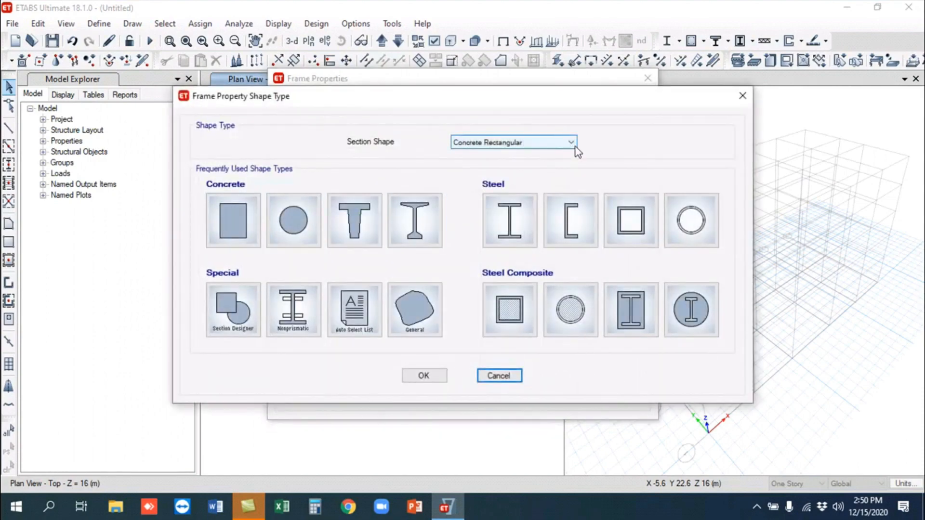
click(576, 144)
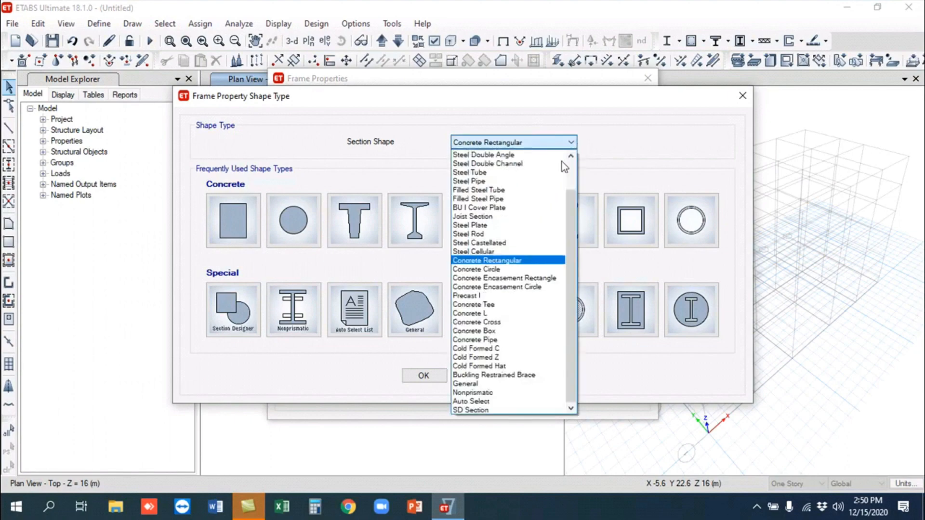
click(487, 260)
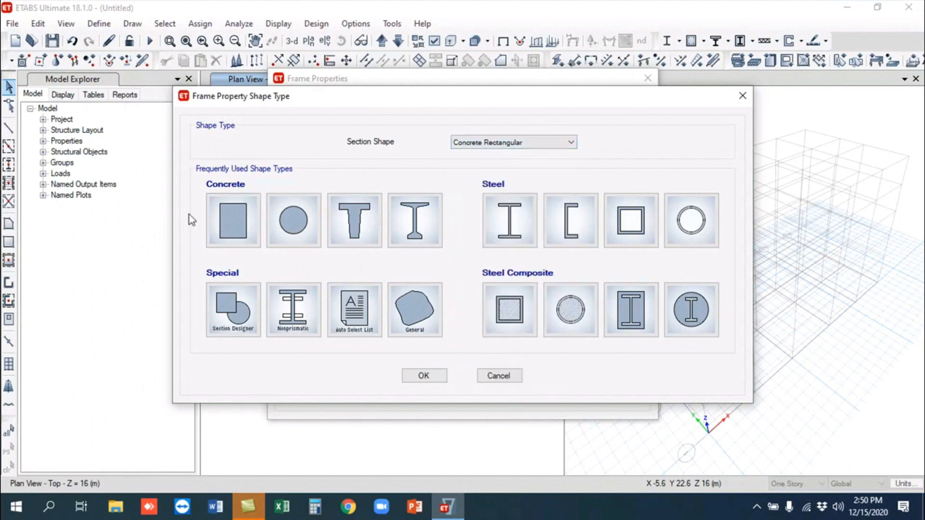
click(246, 226)
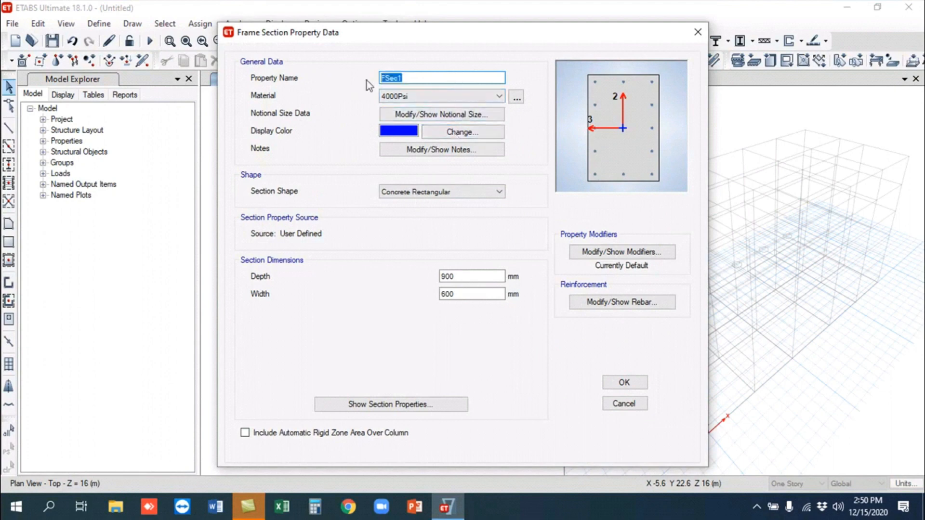
text(Col400x400mm)
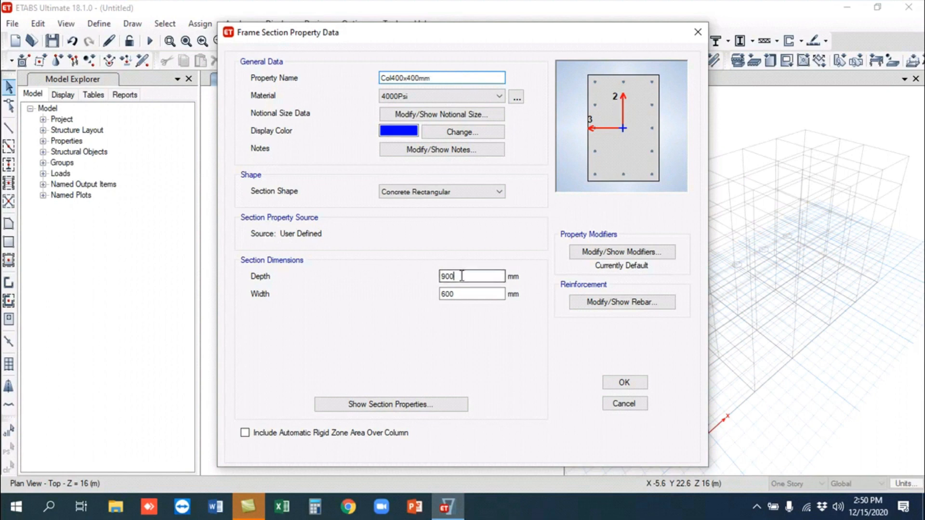
- Set the column section's depth and width to 400 mm and choose 4000Psi as its material
drag(461, 276, 425, 277)
text(400)
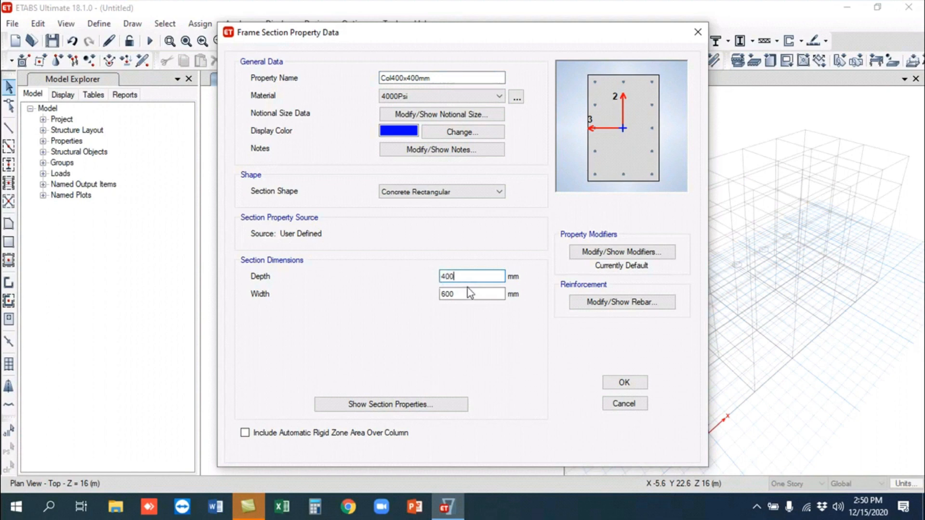
drag(470, 293, 424, 293)
text(400)
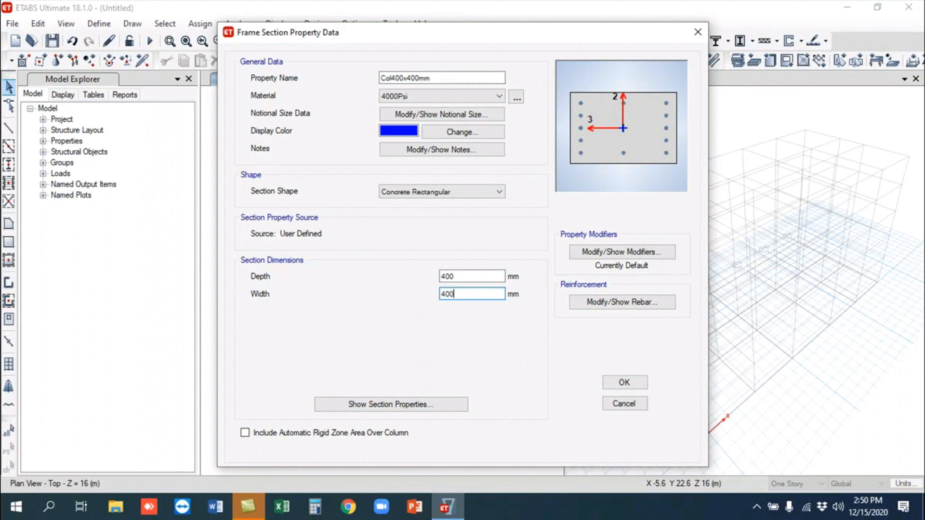
click(496, 95)
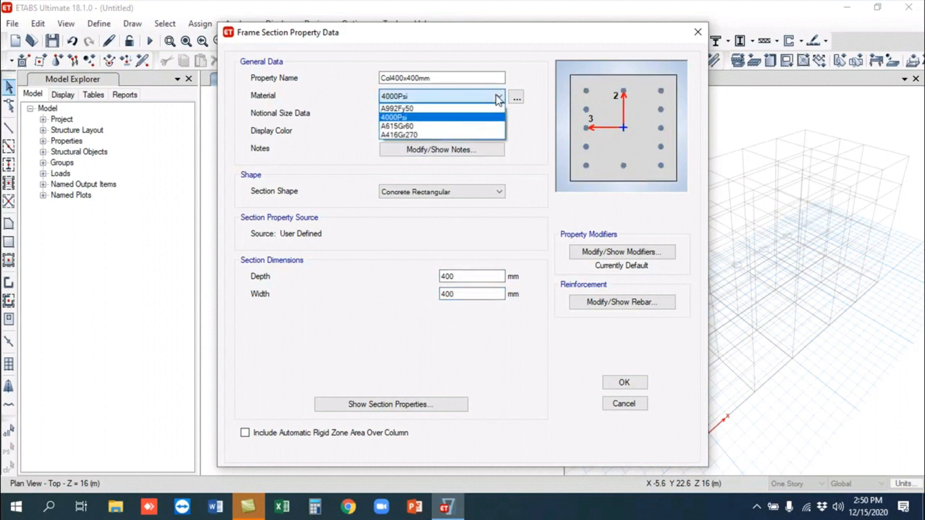
click(452, 118)
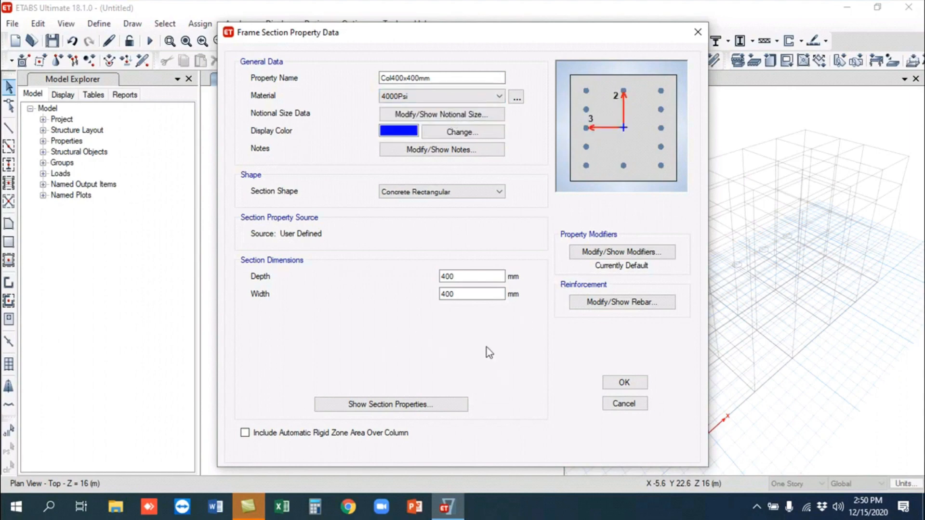
- Review the column section's reinforcement data, including the clear cover for confinement bars, and accept it
click(617, 302)
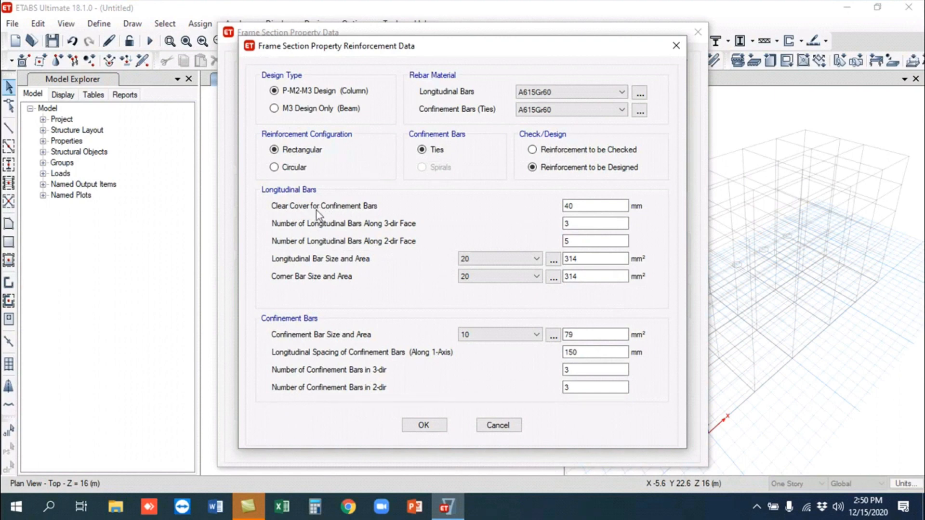
click(585, 206)
click(419, 426)
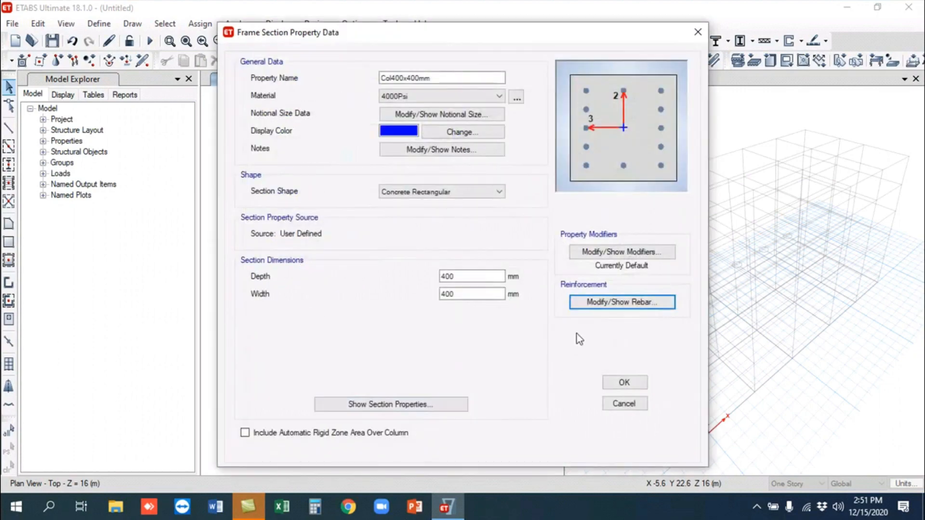
- Accept the column section and delete the W8X31 frame section from the properties list
click(641, 383)
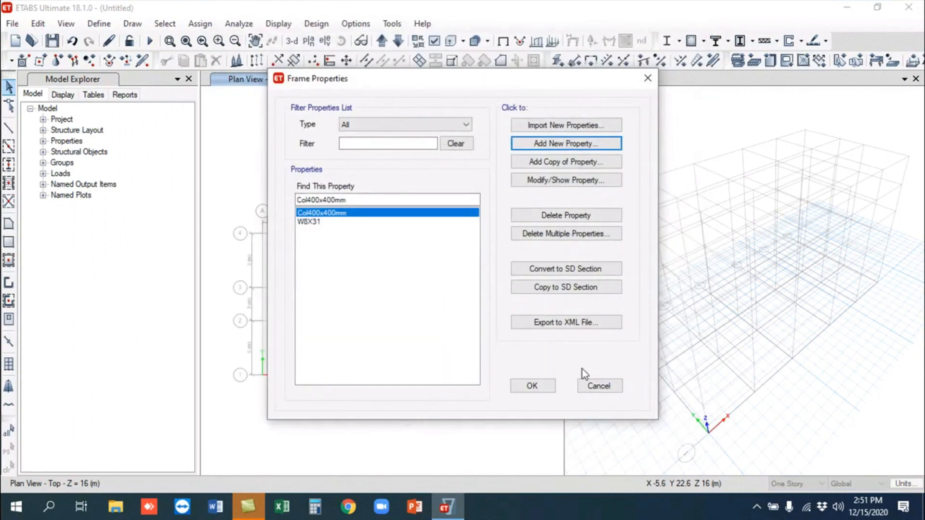
click(308, 222)
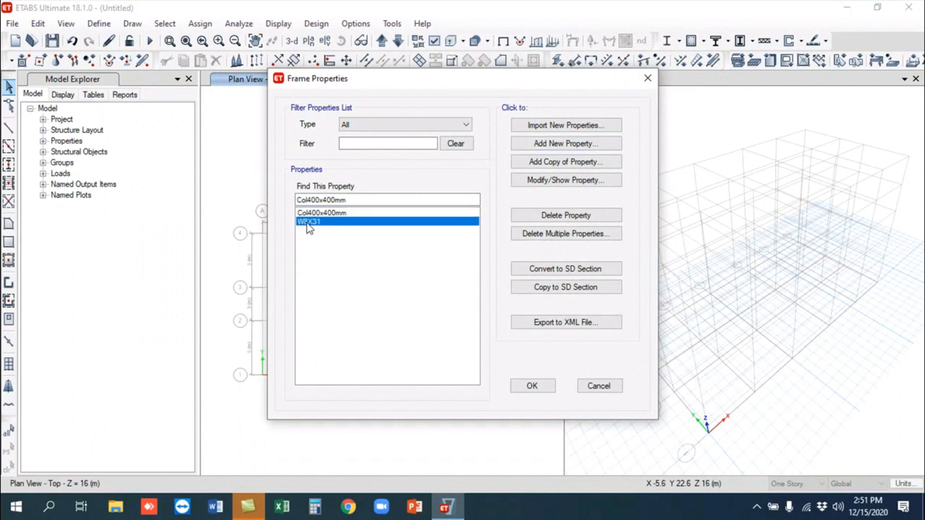
click(580, 215)
click(501, 301)
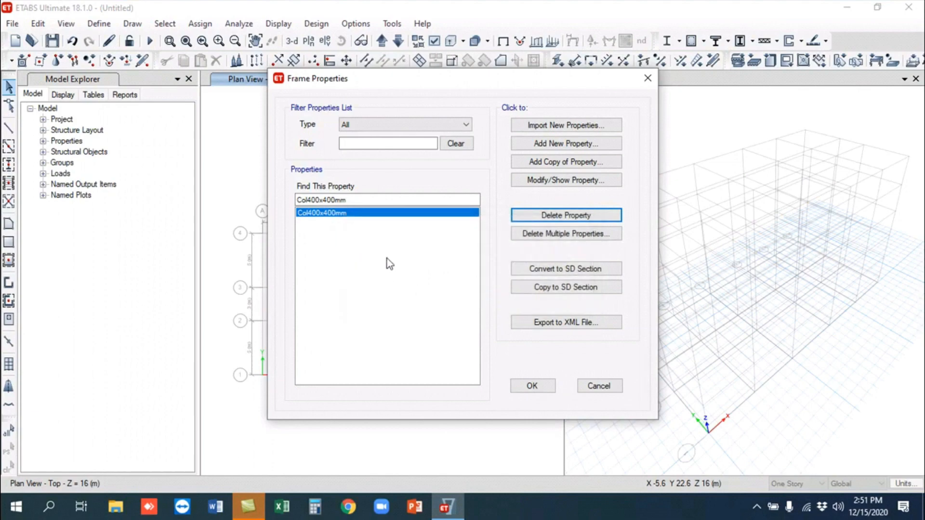
- Add a new Concrete Rectangular frame section named Bm200x300mm
click(564, 143)
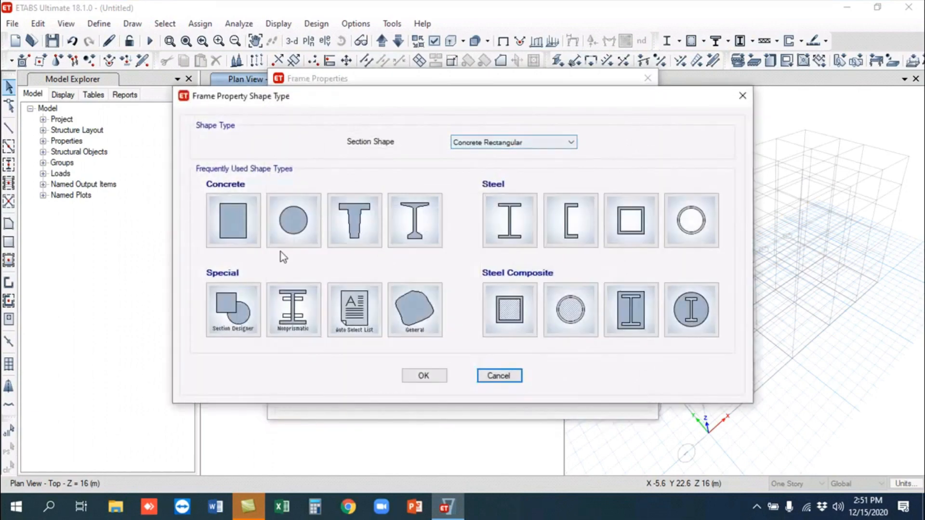
click(571, 142)
click(570, 142)
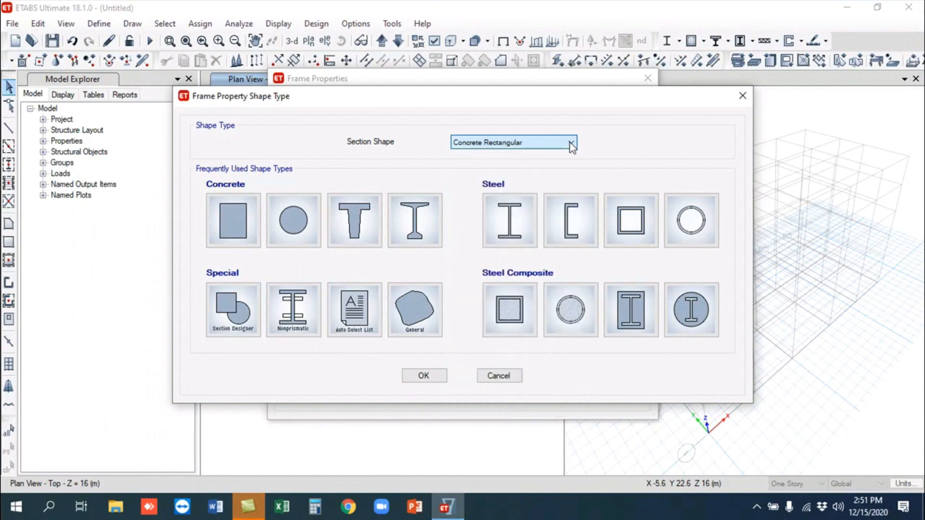
click(236, 224)
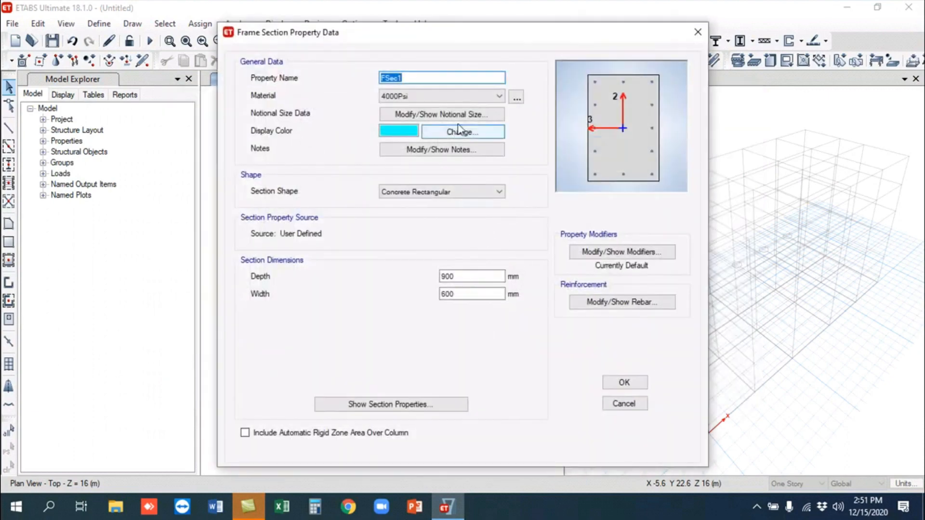
drag(415, 78, 363, 75)
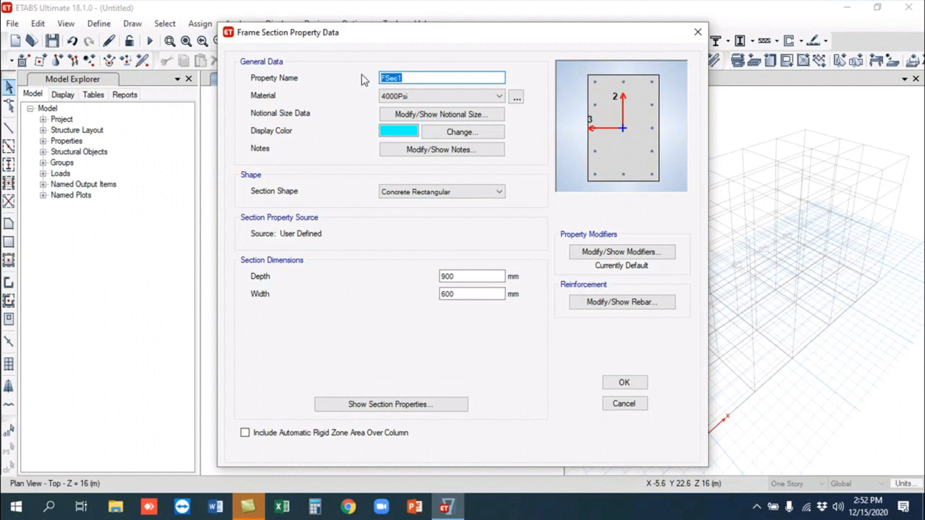
text(Bm)
text(200x300mm)
- Add a new material for the United States region with type Concrete, standard Customary and grade f'c 3000 psi
click(517, 96)
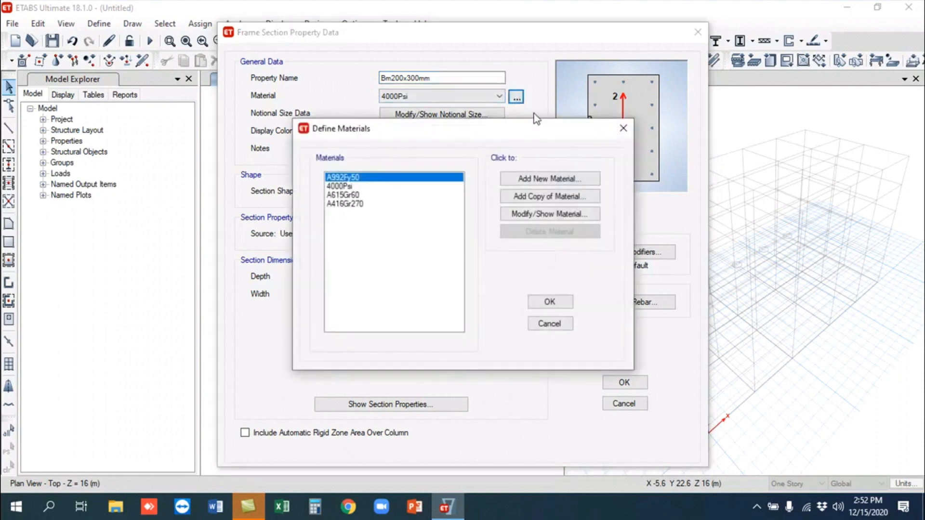
click(554, 180)
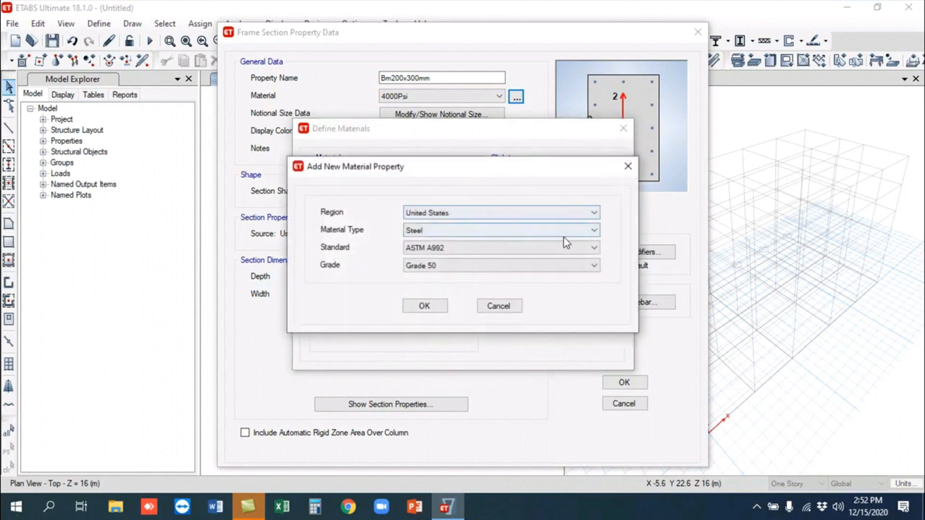
click(594, 230)
click(473, 251)
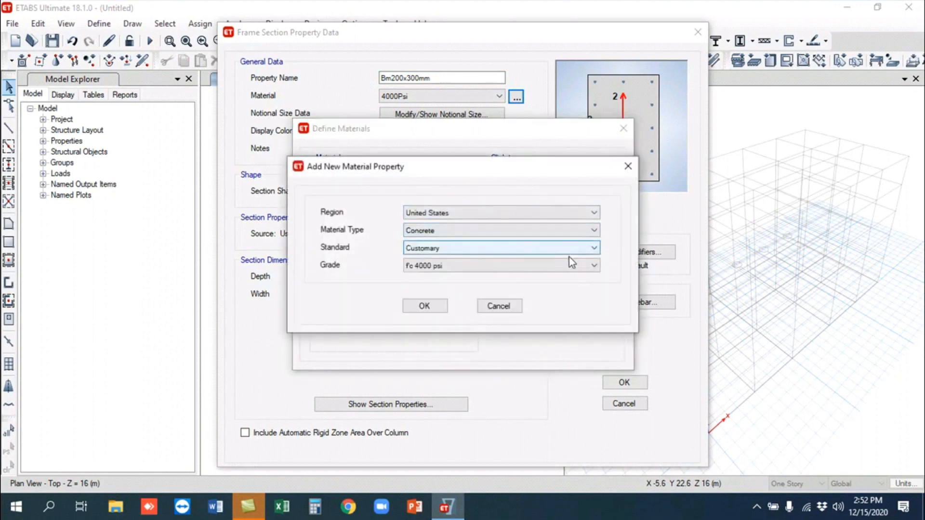
click(593, 265)
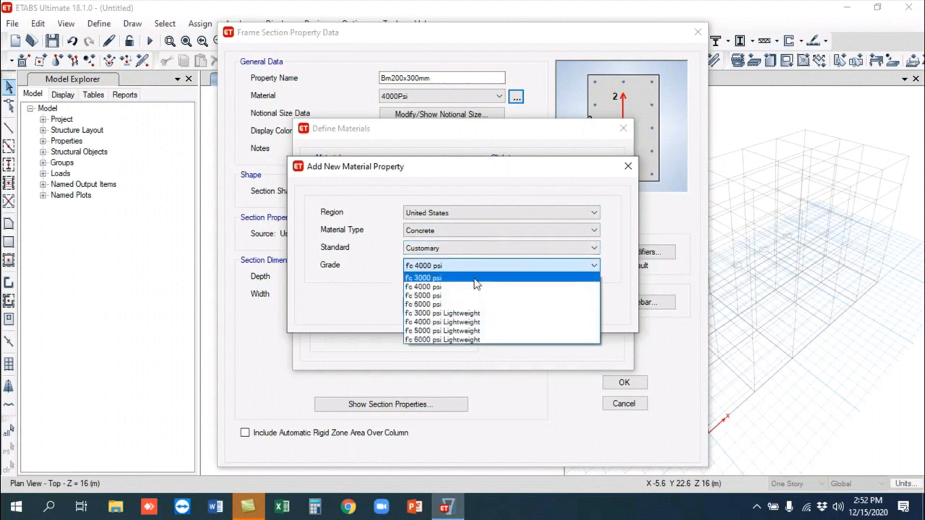
click(475, 283)
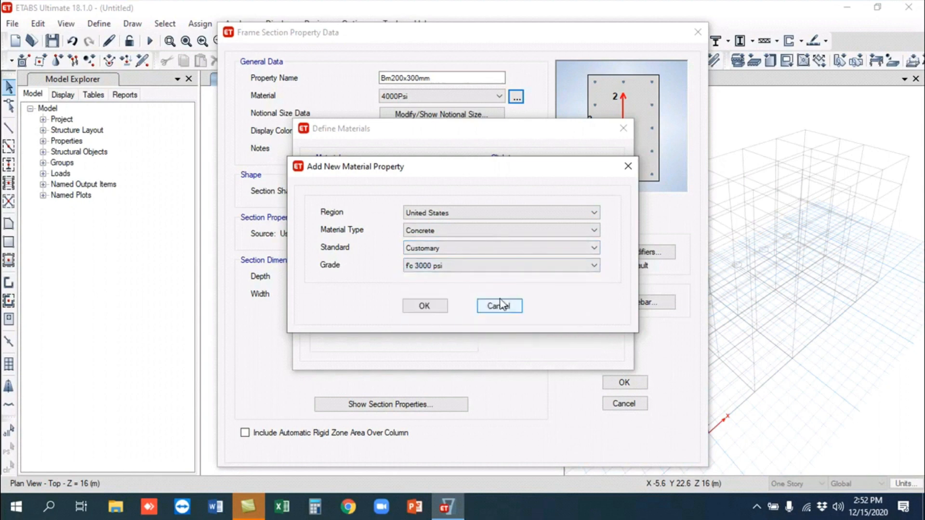
click(536, 249)
click(520, 261)
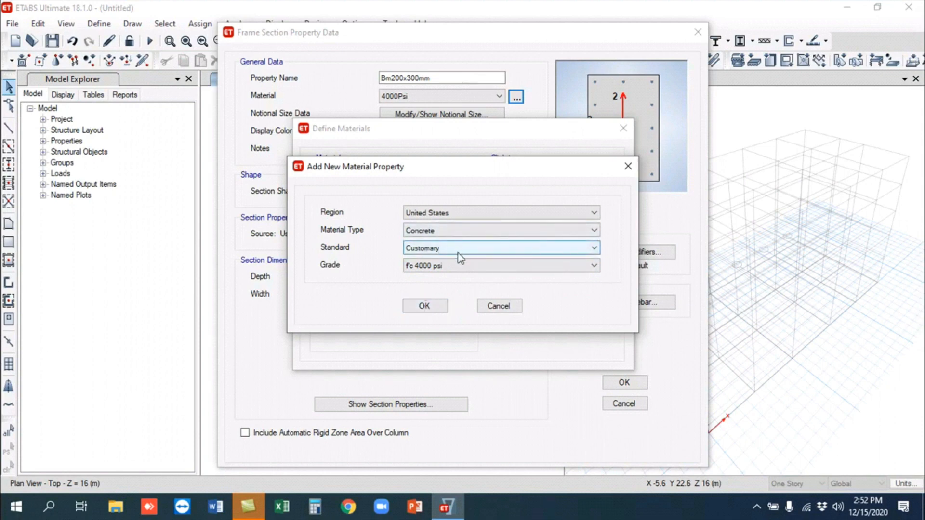
click(452, 266)
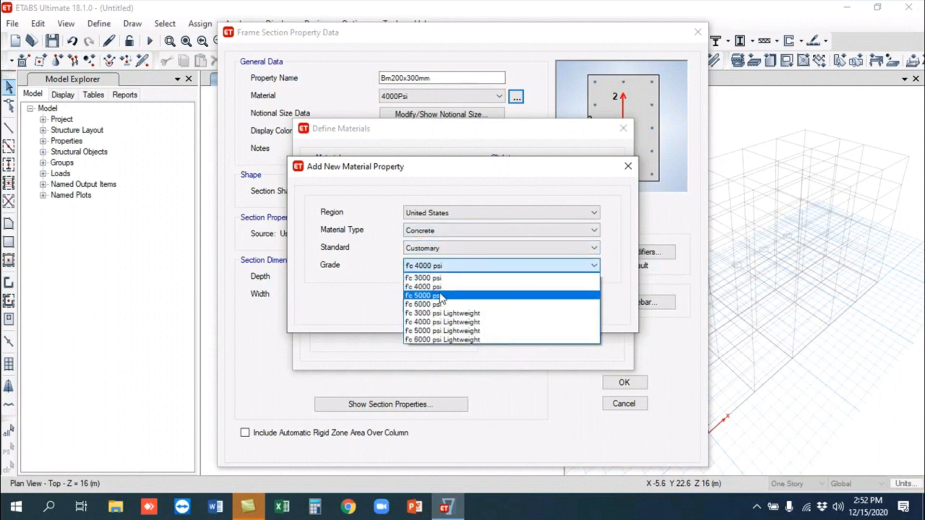
click(442, 278)
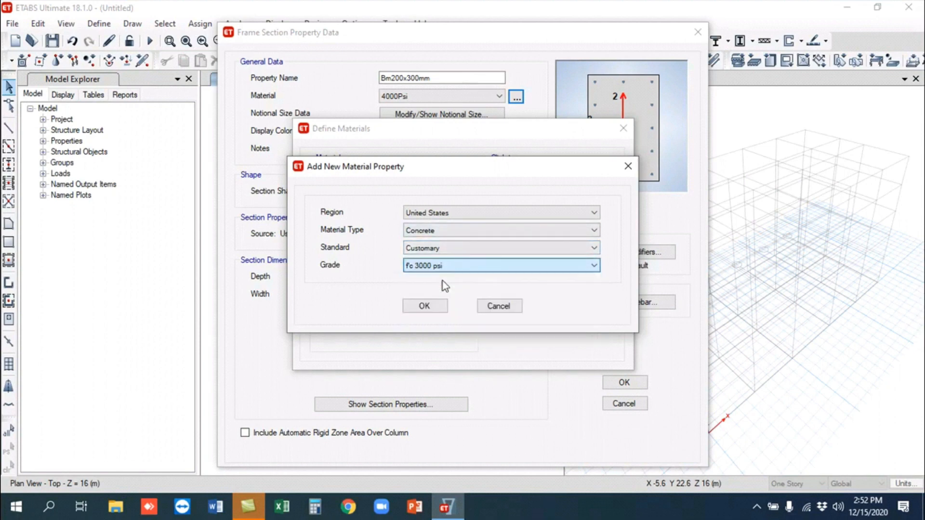
click(433, 305)
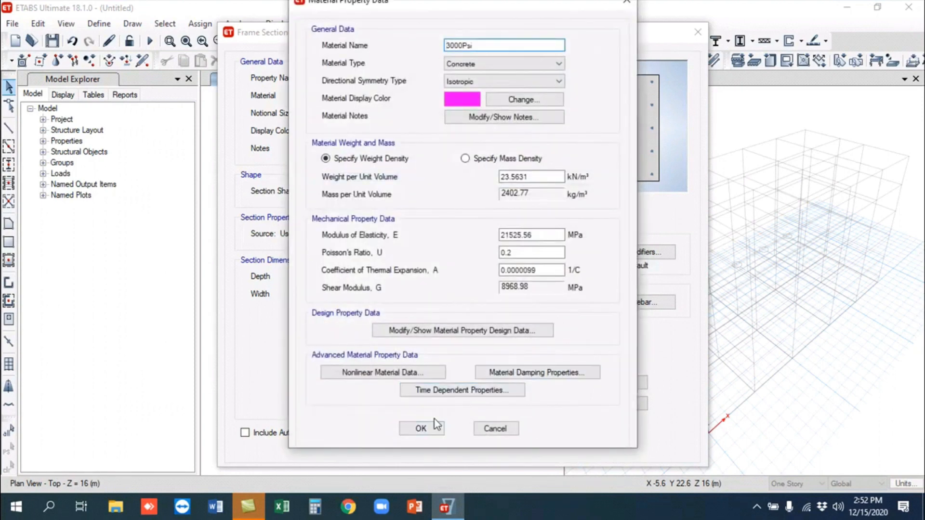
- Review the 3000Psi material's design data, including its specified compressive strength, and accept the material definition
click(479, 330)
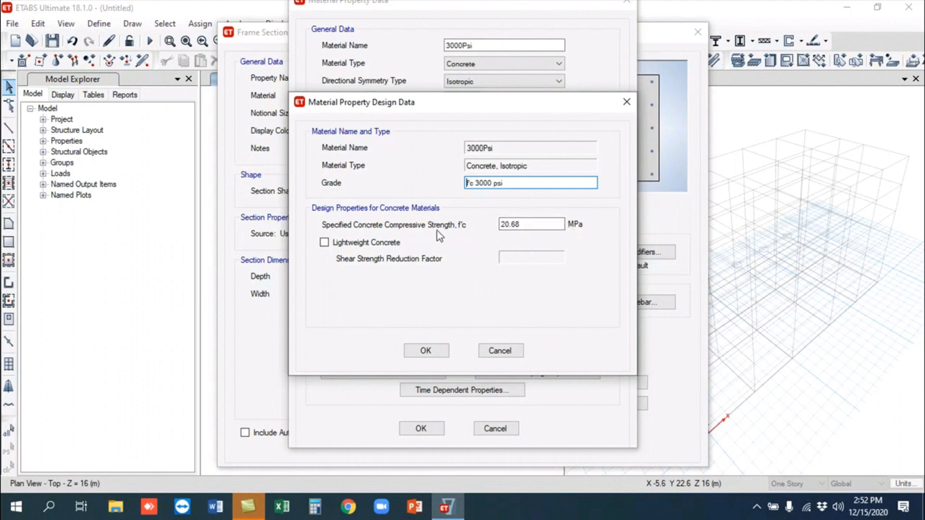
click(424, 350)
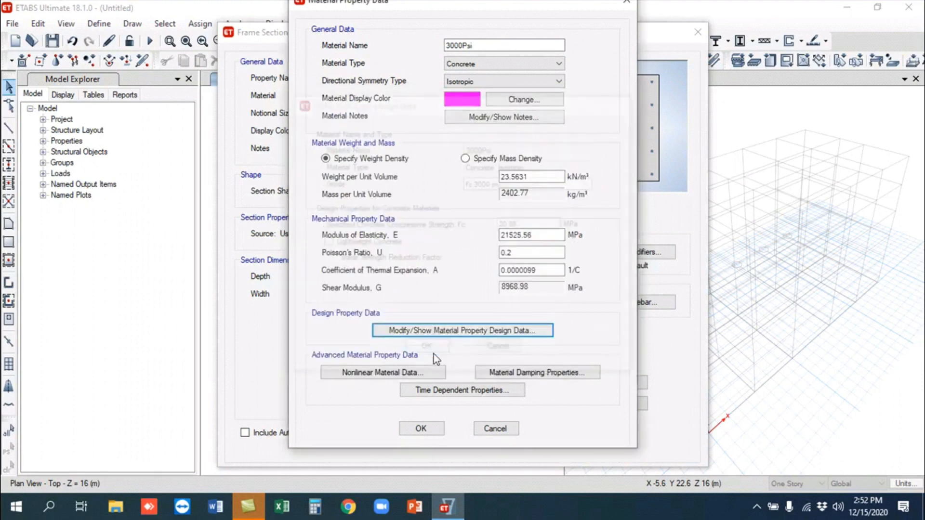
click(420, 430)
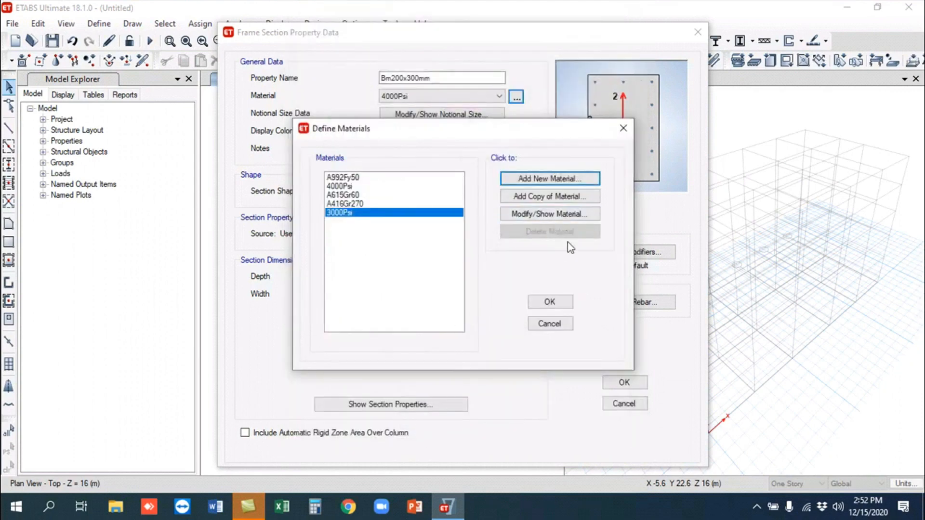
click(559, 302)
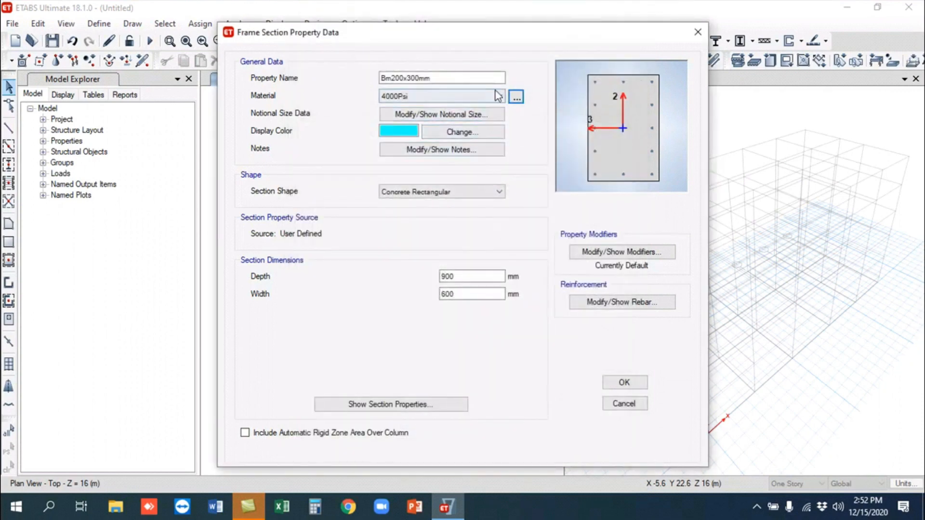
- Assign the 3000Psi material to the beam section and set its depth to 400 mm and width to 200 mm
click(498, 96)
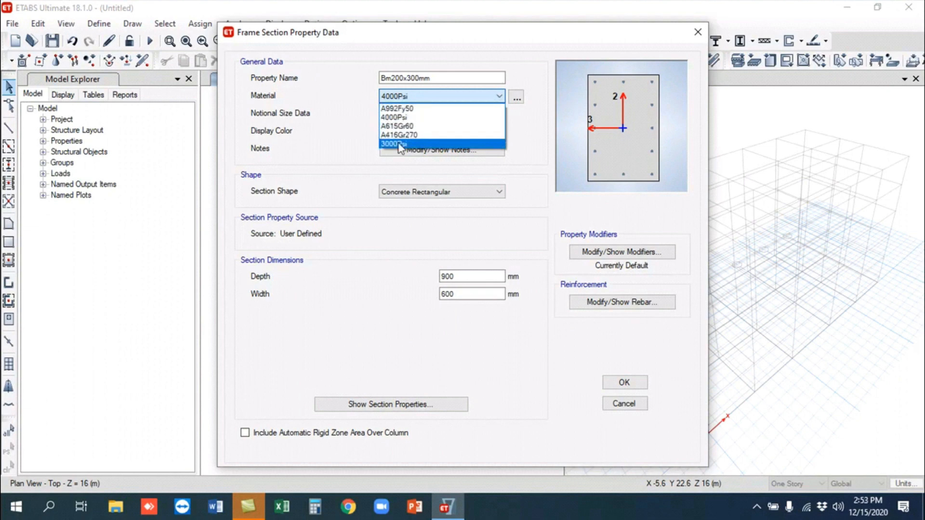
click(399, 144)
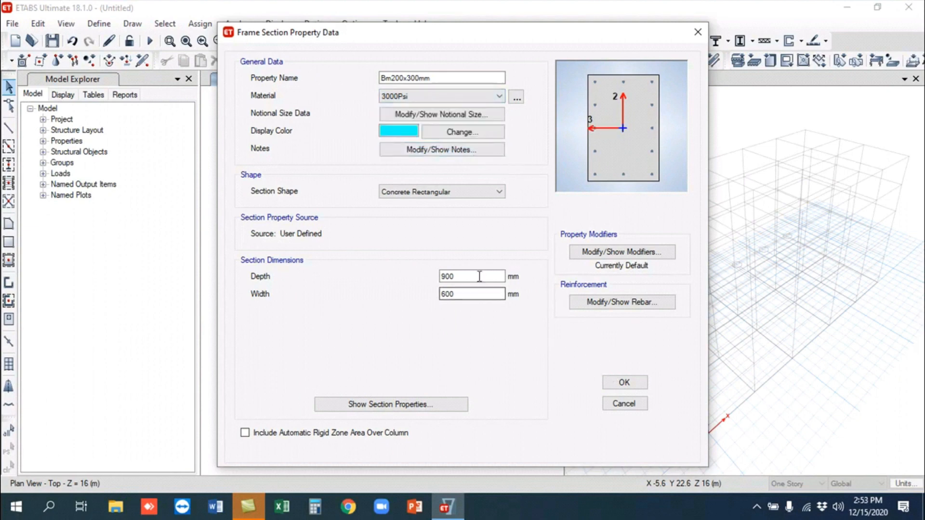
double_click(450, 276)
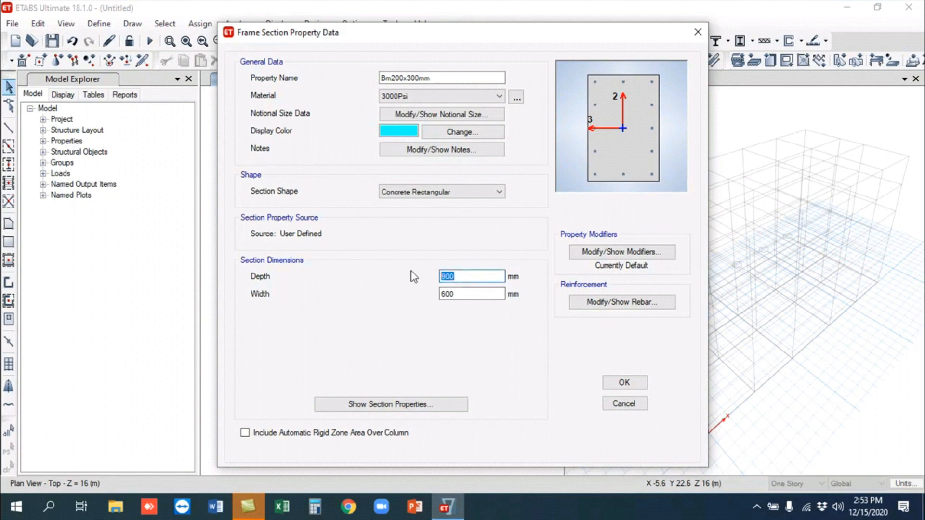
text(3)
double_click(468, 294)
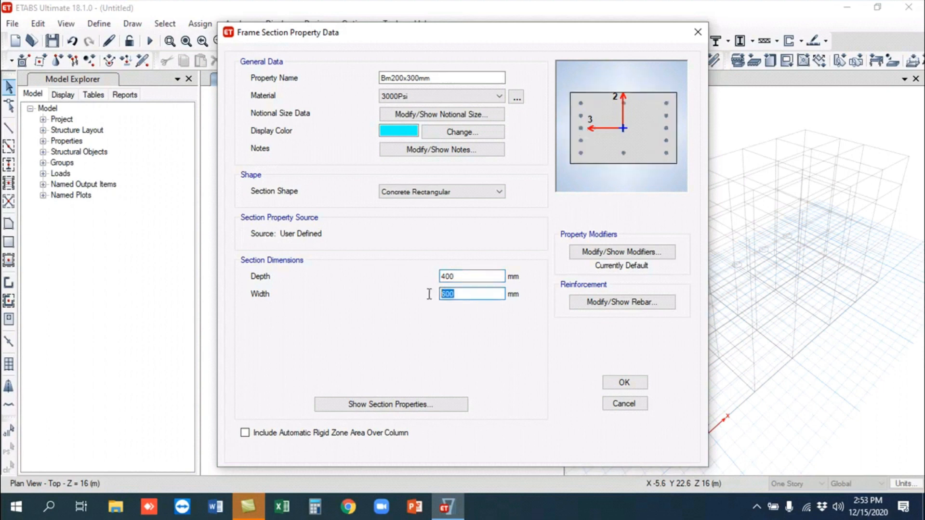
text(200)
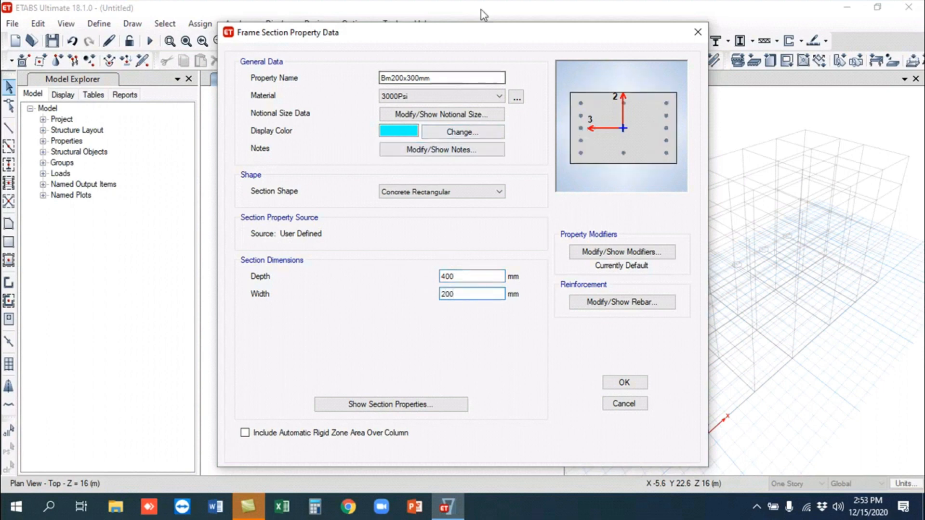
- Rename the beam section as Bm200x400mm and accept it
drag(478, 38, 540, 22)
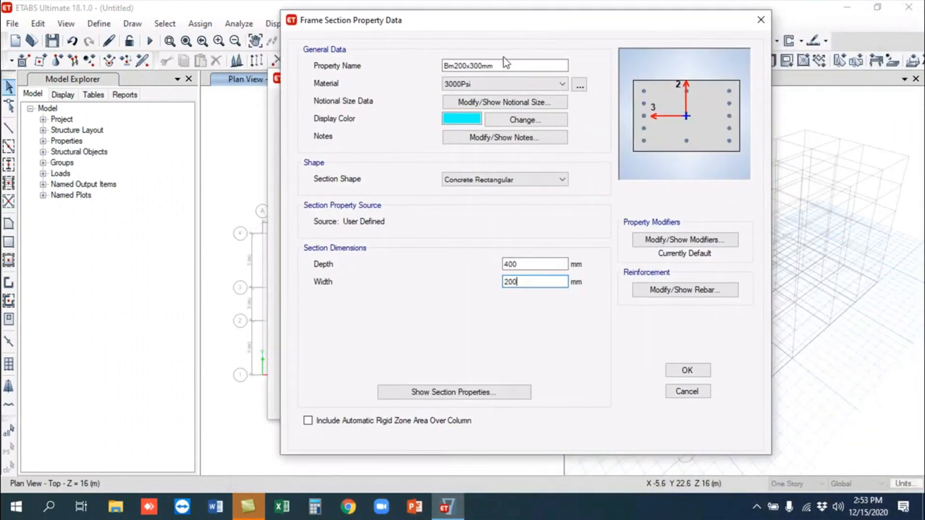
click(476, 64)
key(BackSpace)
key(BackSpace)
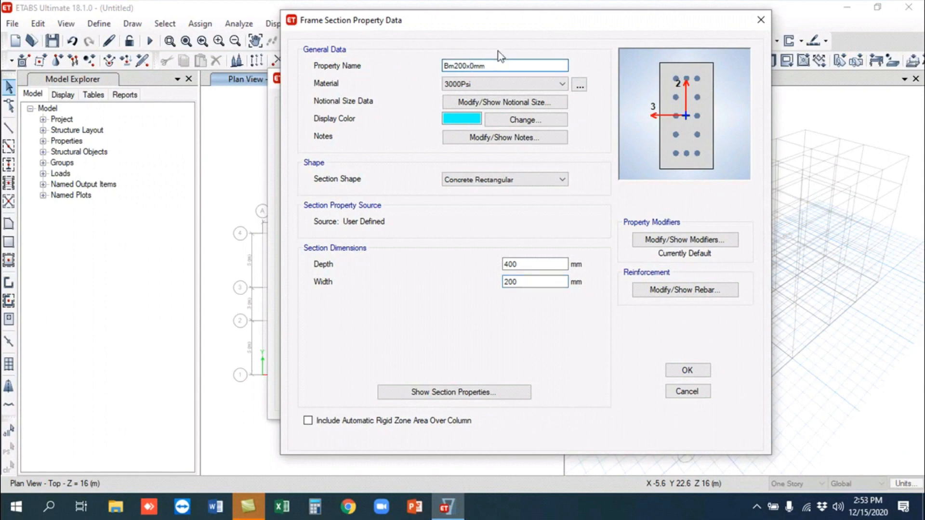
text(40)
click(689, 370)
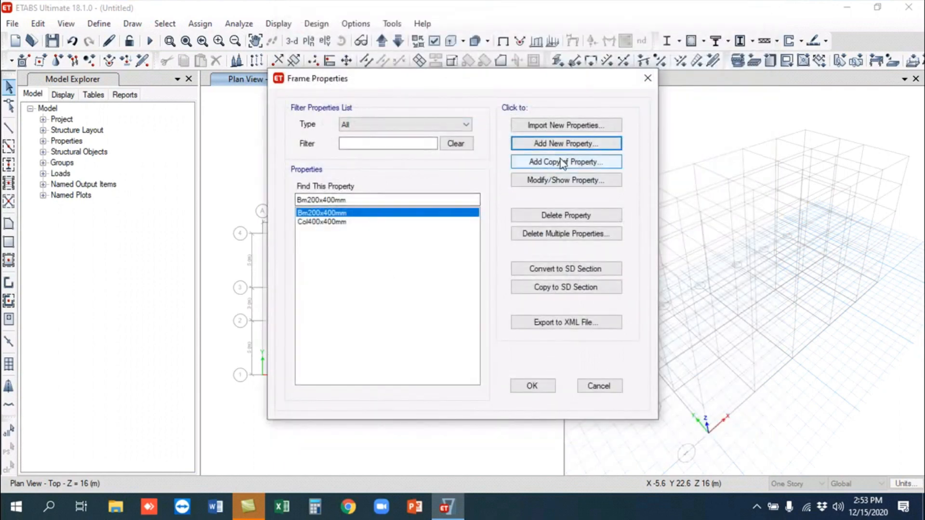
- Add a copy of the Bm200x400mm section named Bm200x300mm with a depth of 300 mm, and accept the frame properties
click(592, 164)
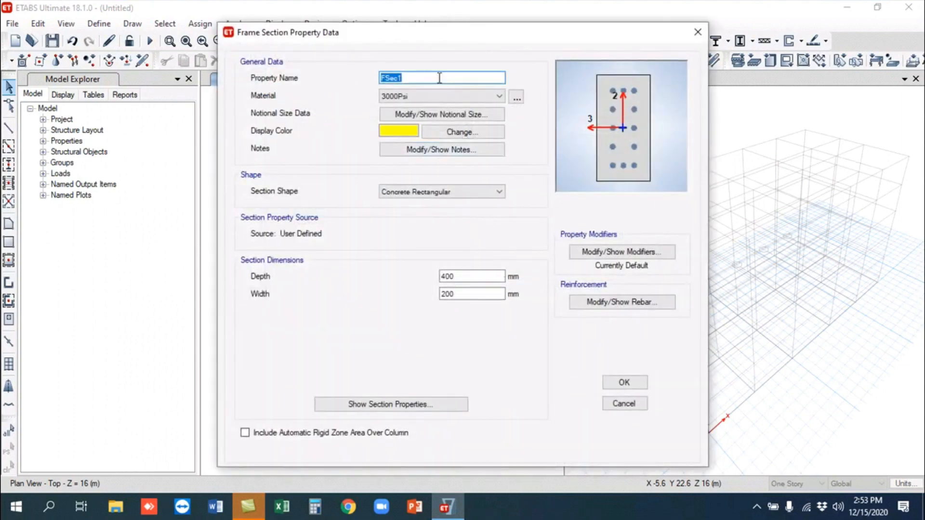
text(C)
key(BackSpace)
text(Bm200x300mm)
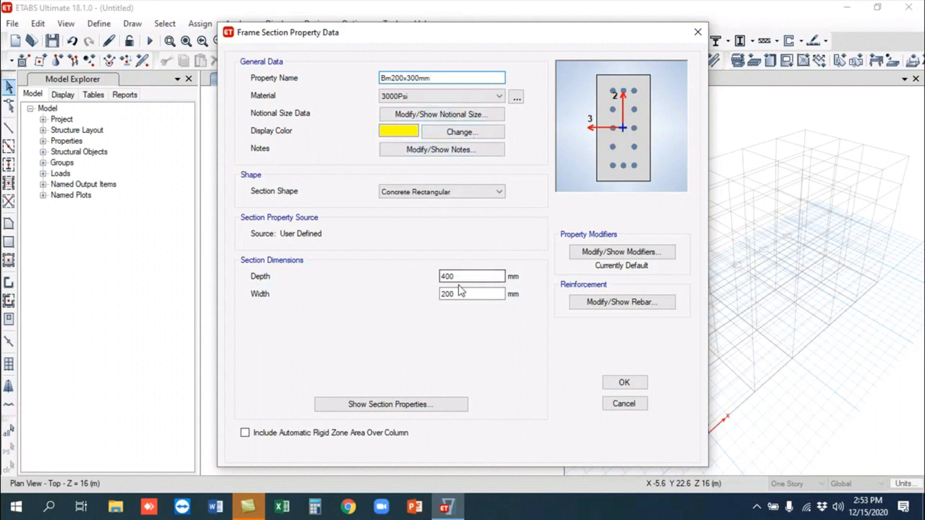
drag(465, 274, 432, 276)
text(300)
click(618, 388)
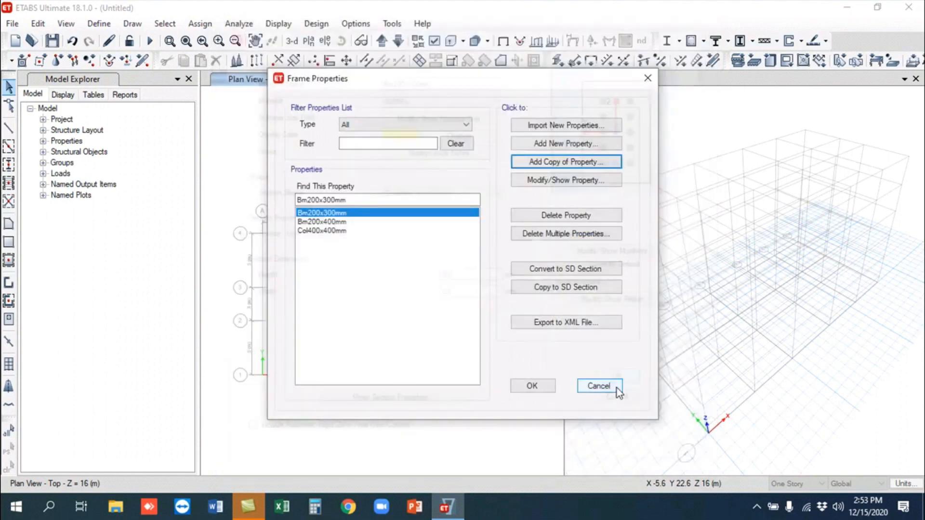
click(530, 385)
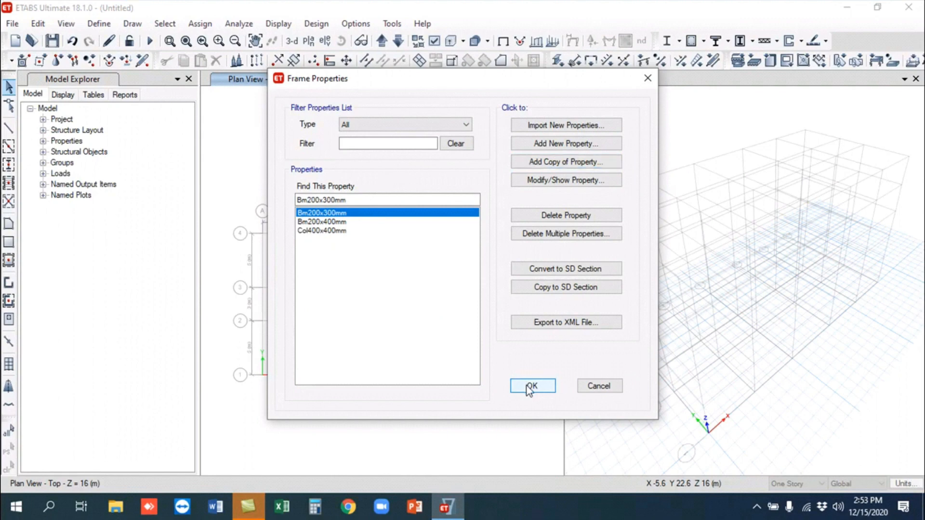
- Add a new slab property named Slab and assign it the 3000Psi material
click(101, 24)
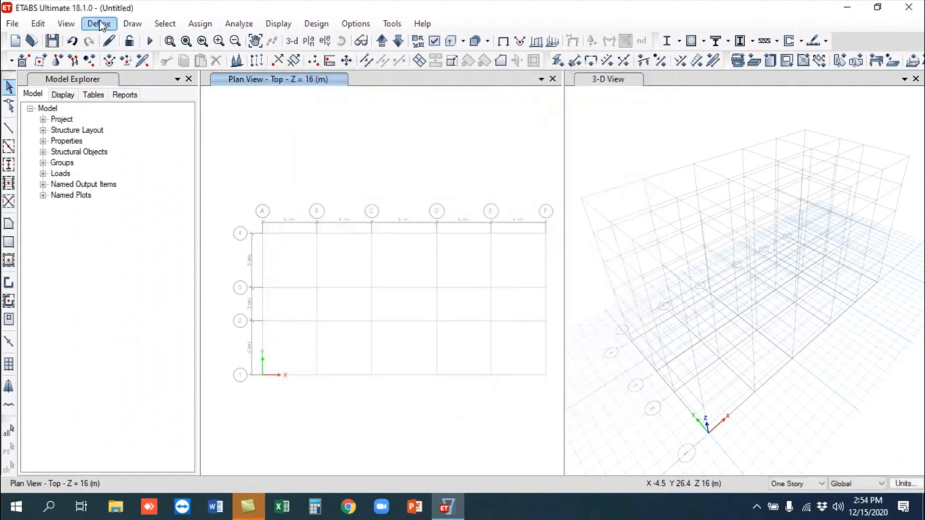
mouse_move(121, 58)
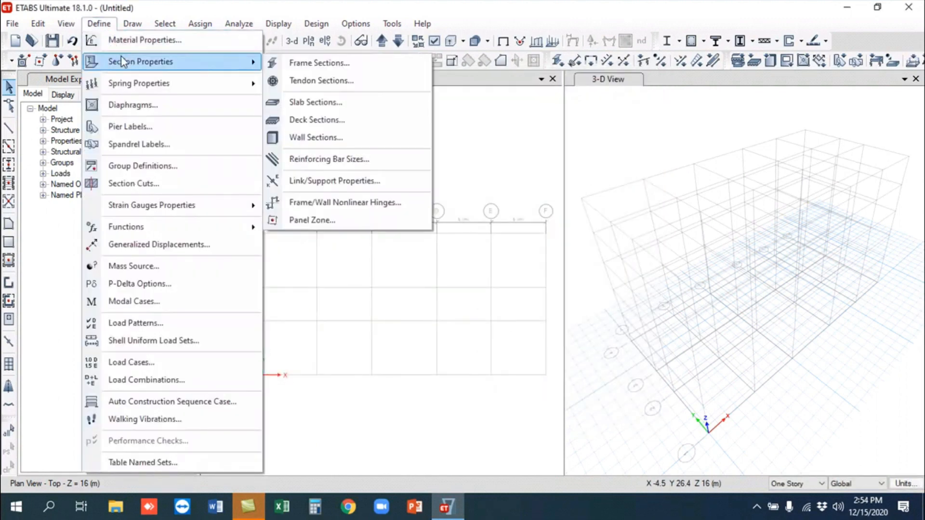
click(323, 103)
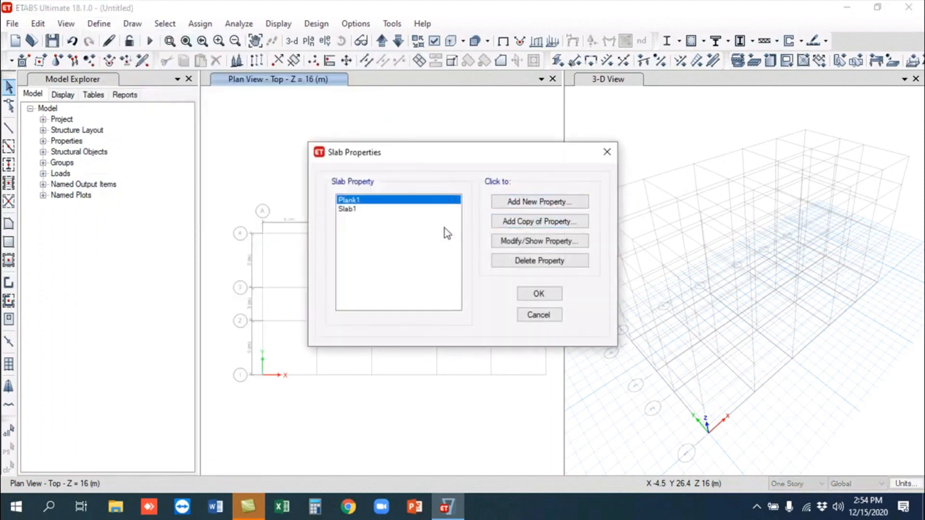
click(545, 202)
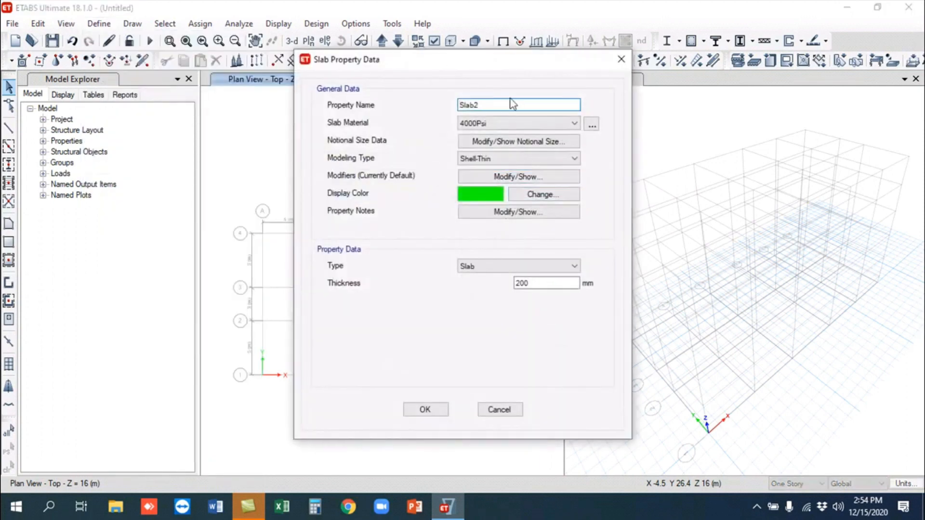
double_click(488, 105)
text(Slab)
click(520, 123)
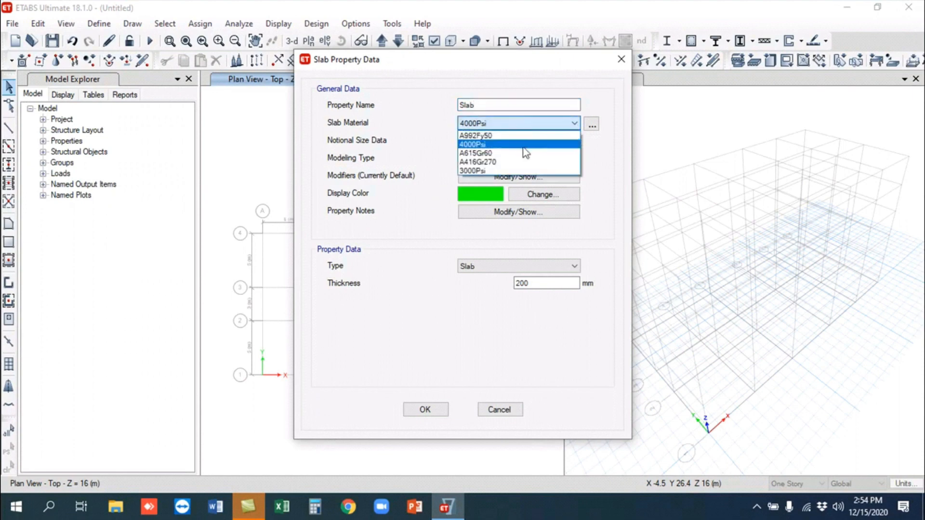
click(497, 171)
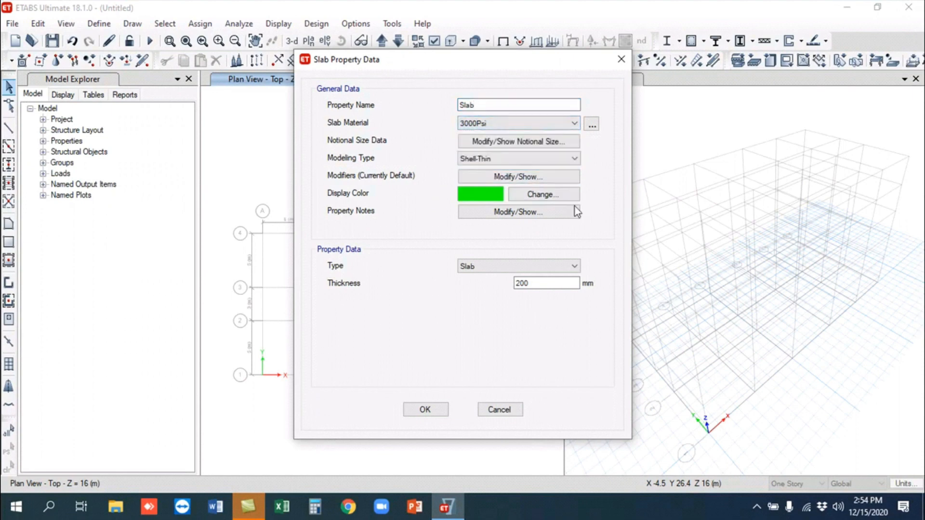
- Keep the property type as Slab, set its thickness to 100 mm, and accept the slab properties
click(524, 268)
click(526, 271)
key(Tab)
text(100)
click(424, 409)
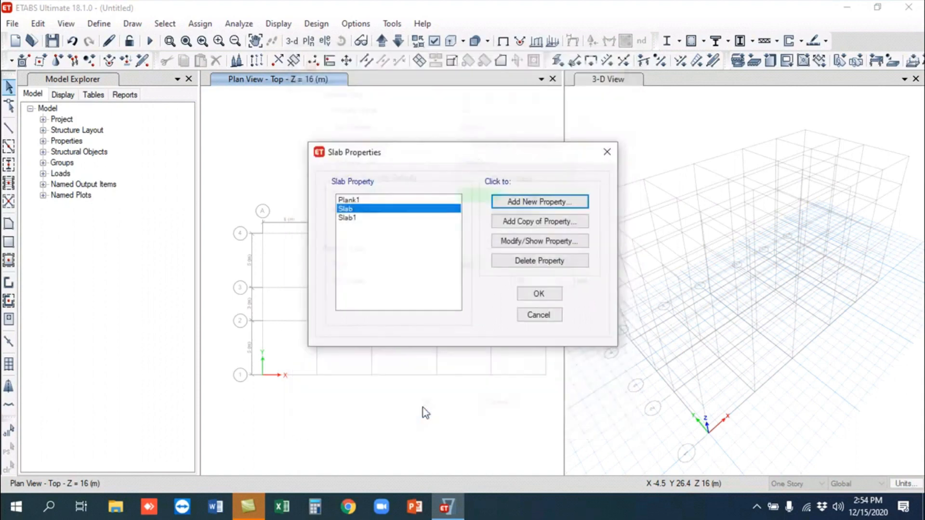
click(539, 294)
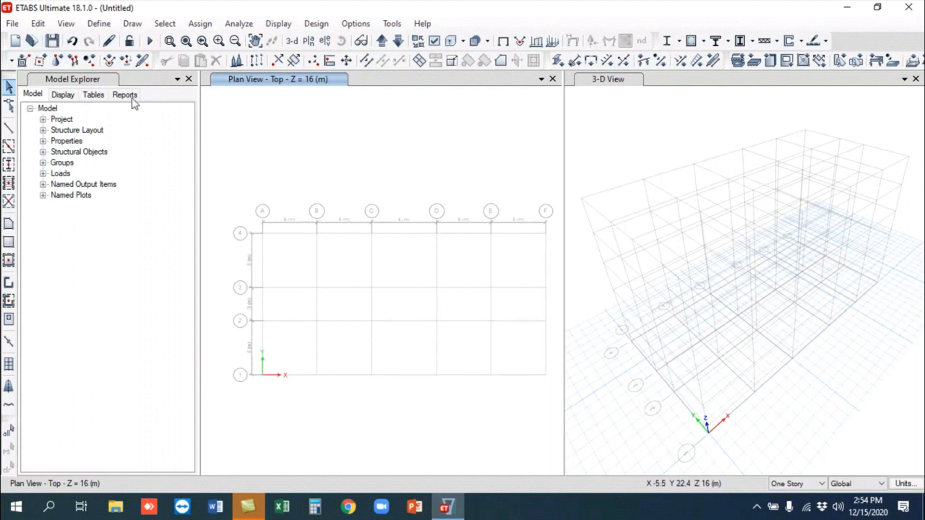
- Save the model as Etabs Tutotial in the ETABS Tutorials folder, replacing the existing file
click(13, 25)
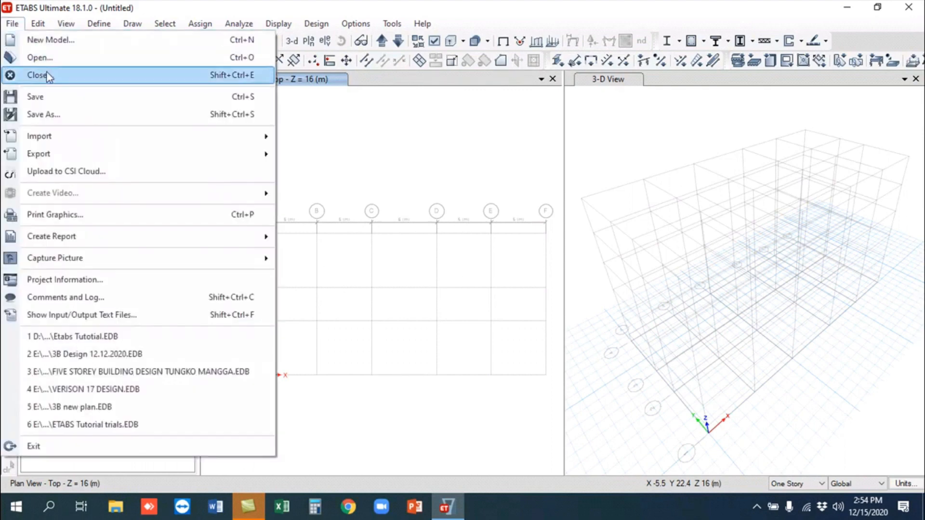
click(54, 115)
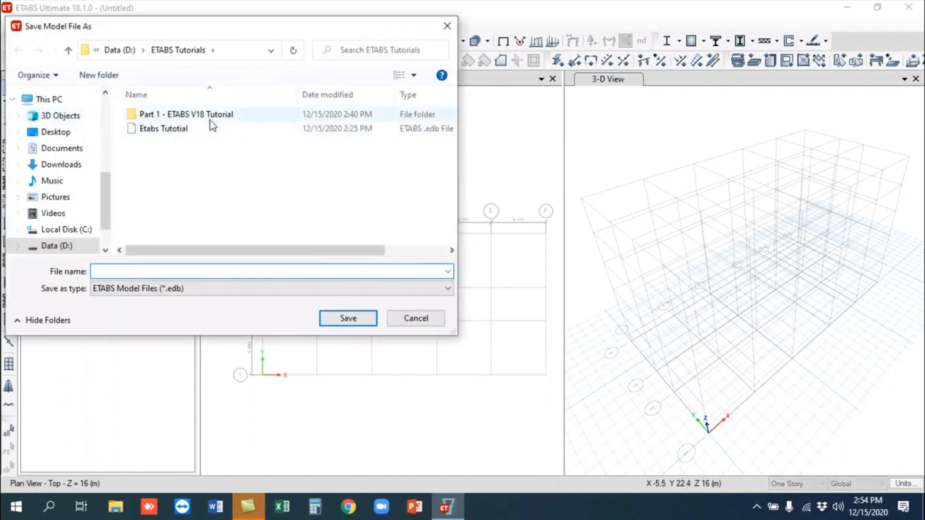
click(212, 115)
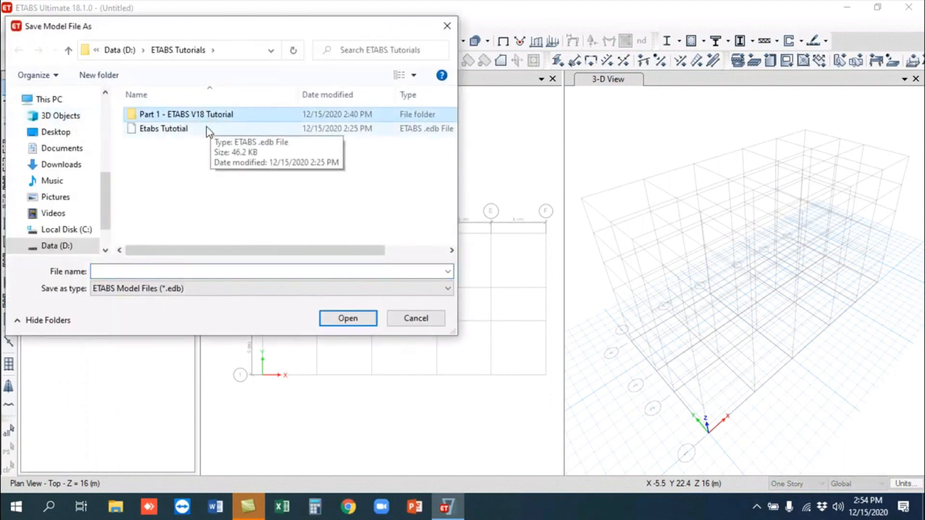
click(207, 128)
click(354, 319)
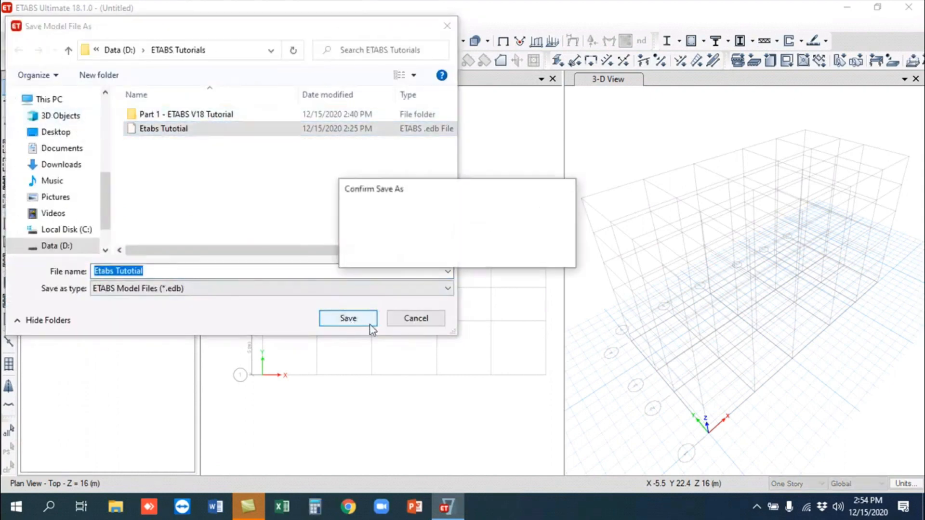
click(492, 255)
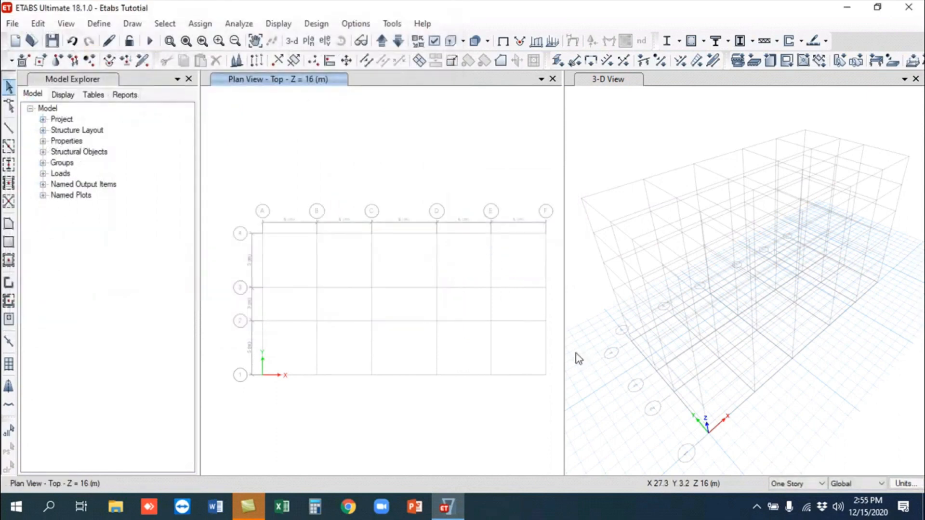
click(757, 507)
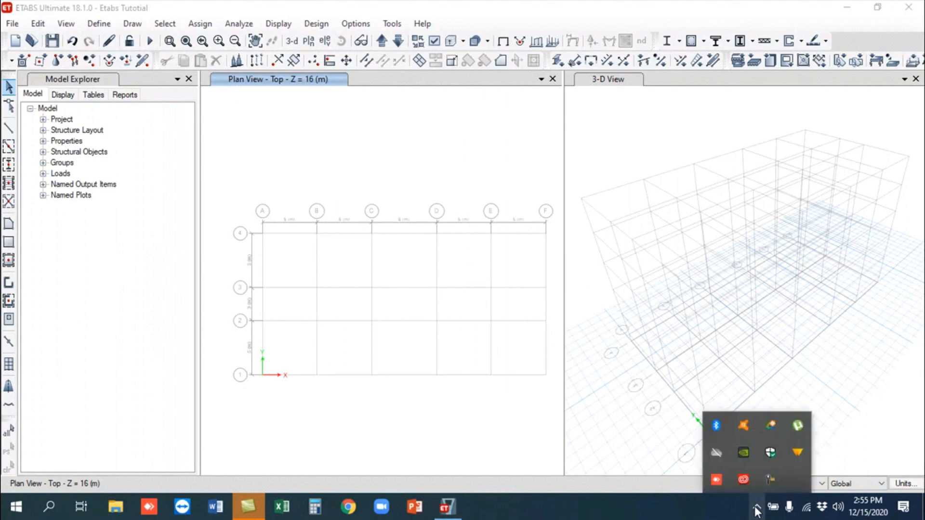
click(771, 479)
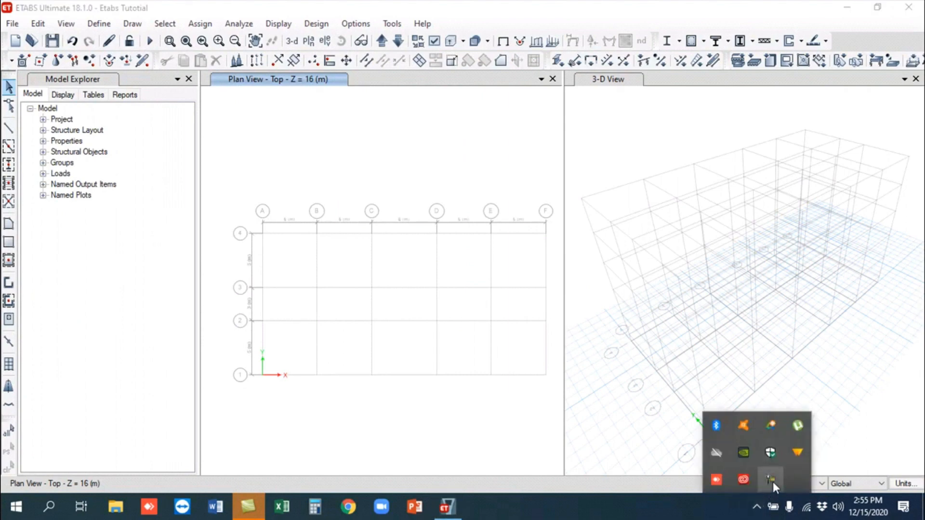
click(899, 448)
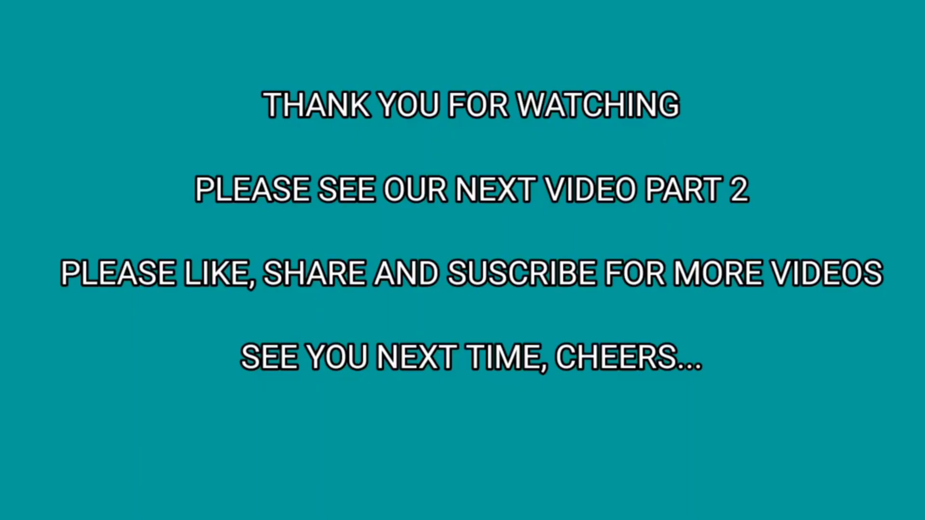